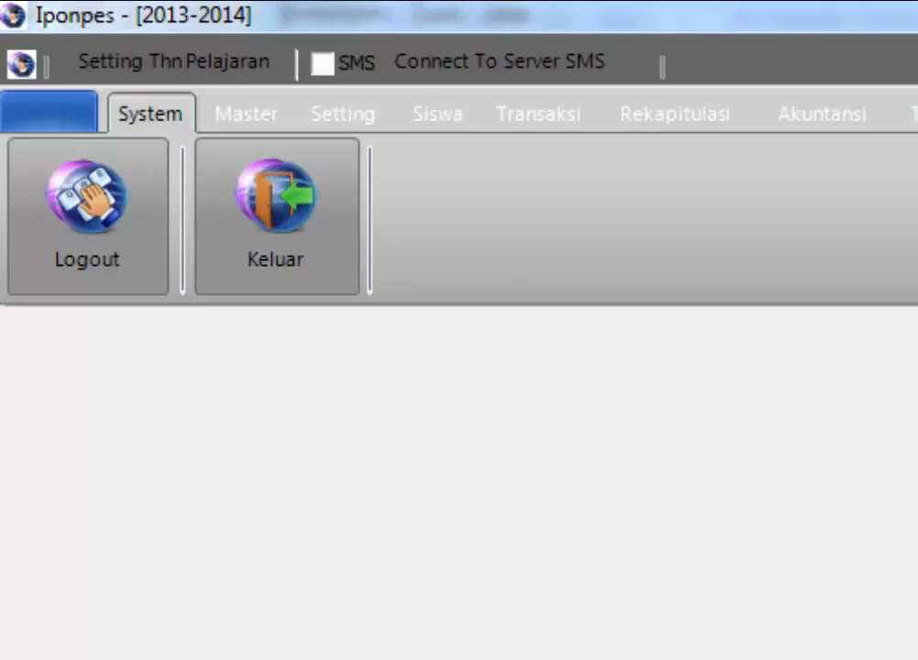
Review the Kamar and Master Point Pelanggaran master data lists, closing each one after viewing.
left_click(245, 123)
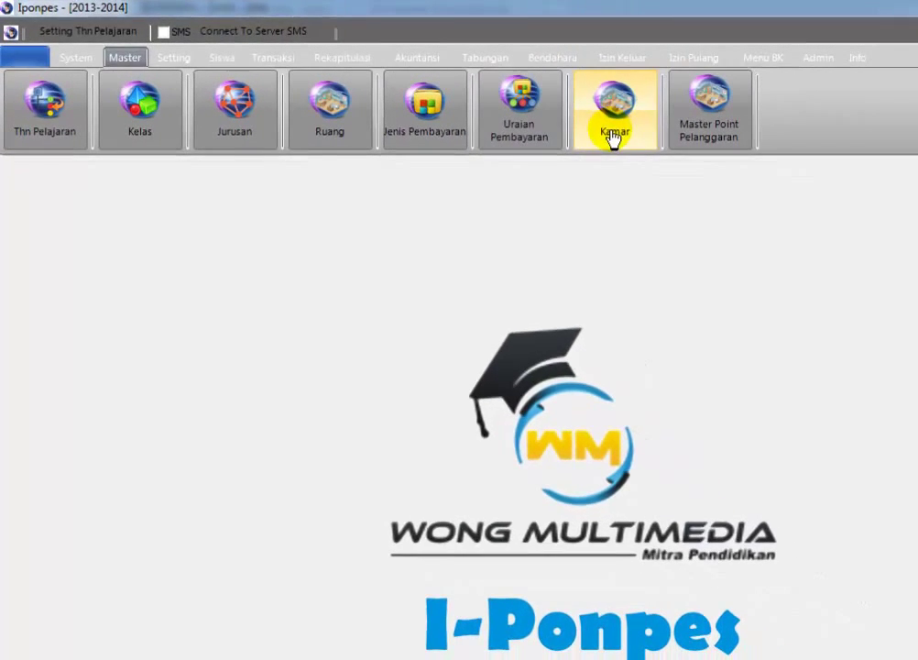
left_click(612, 135)
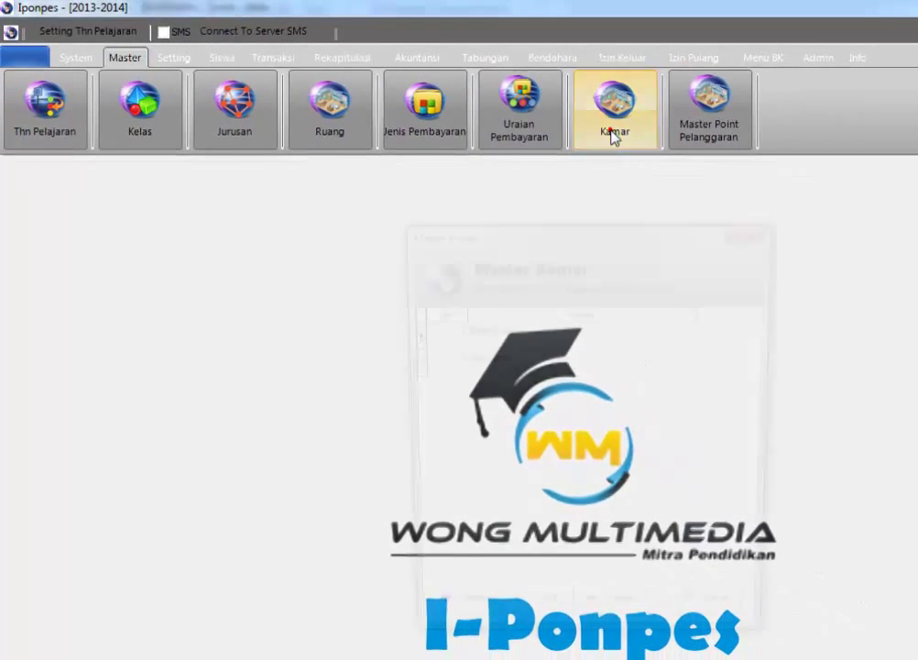
left_click(720, 632)
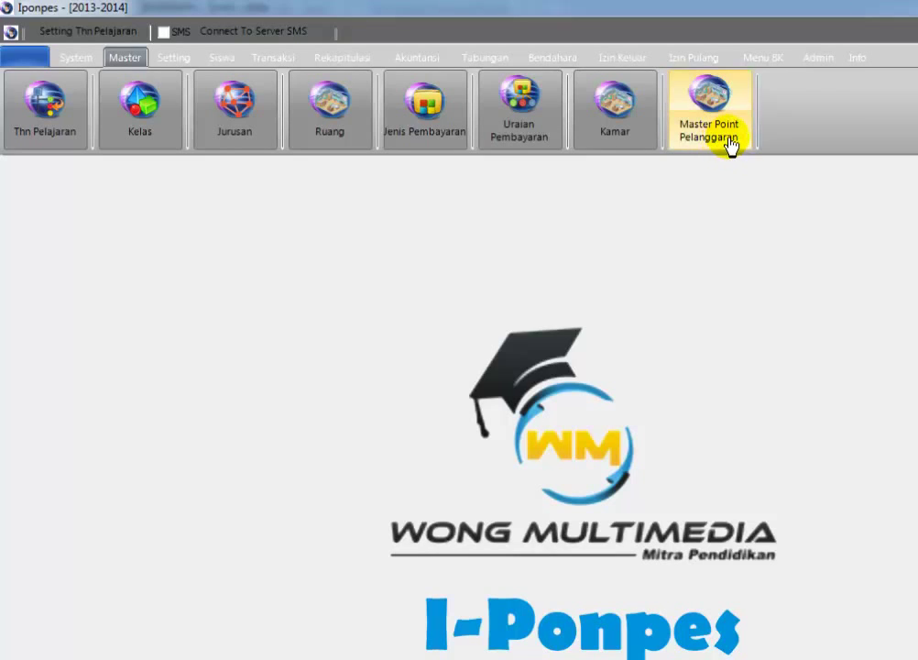
left_click(725, 147)
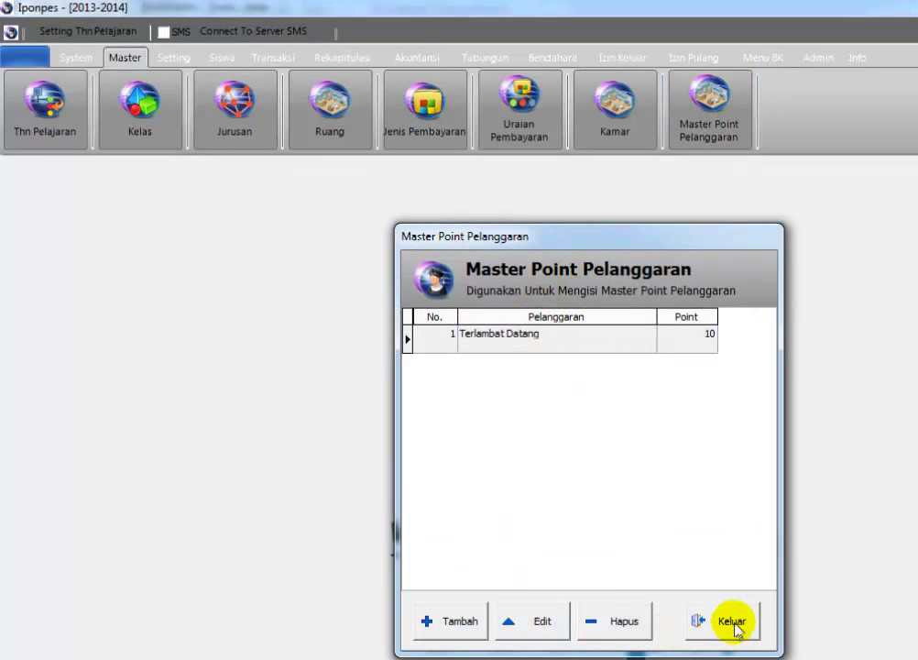
left_click(733, 627)
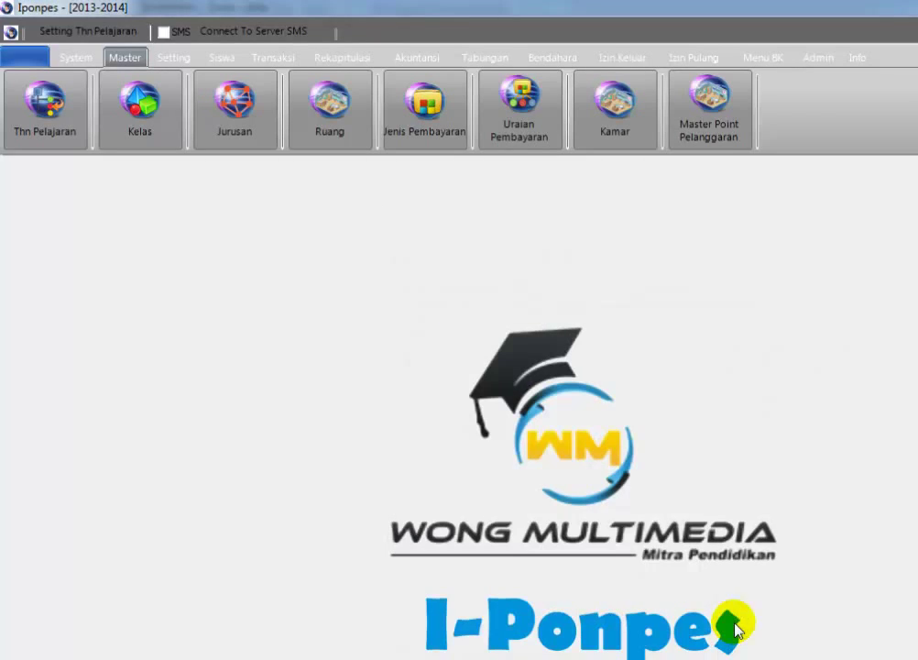
Review the Master Kelas and Master Jurusan lists, closing each one after viewing.
left_click(146, 139)
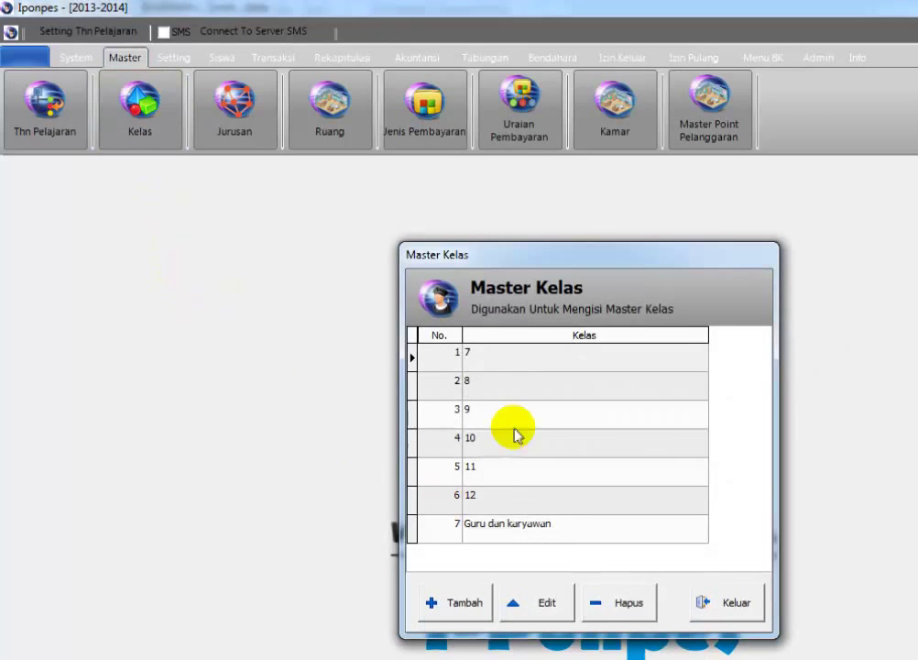
left_click(706, 607)
left_click(261, 138)
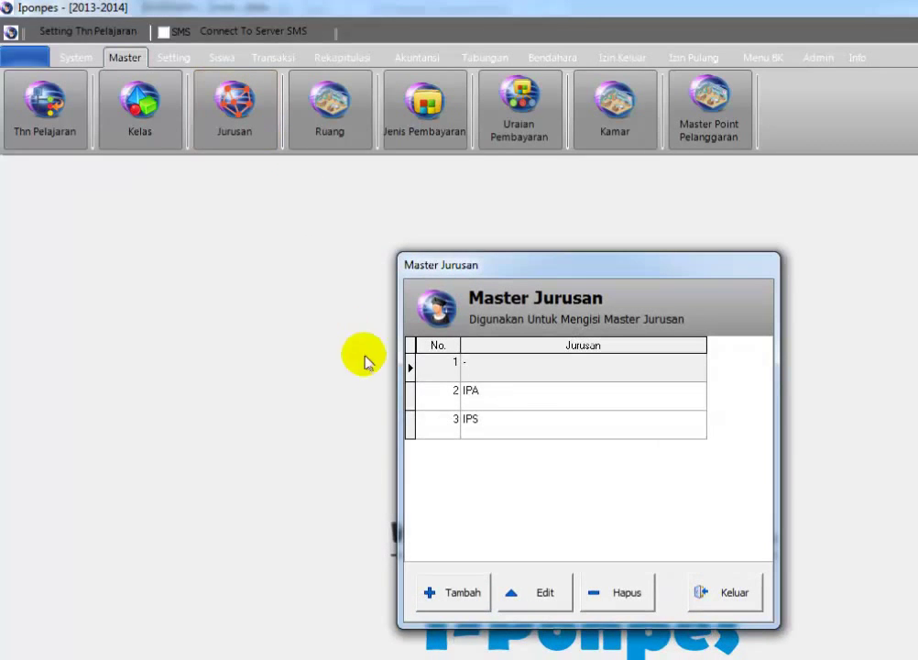
left_click(723, 604)
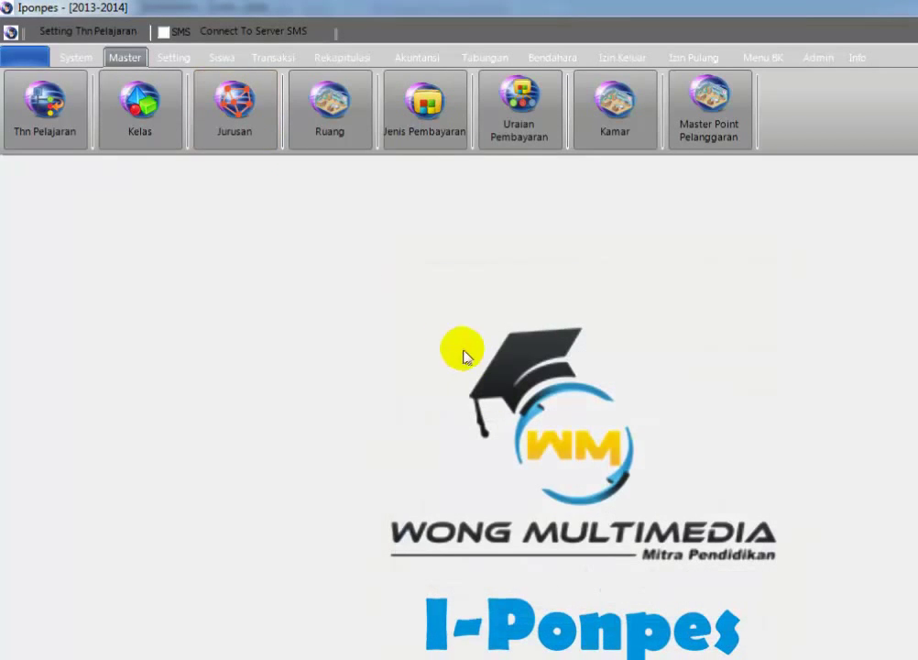
View the Level Akuntansi account hierarchy in the settings and close it.
left_click(176, 57)
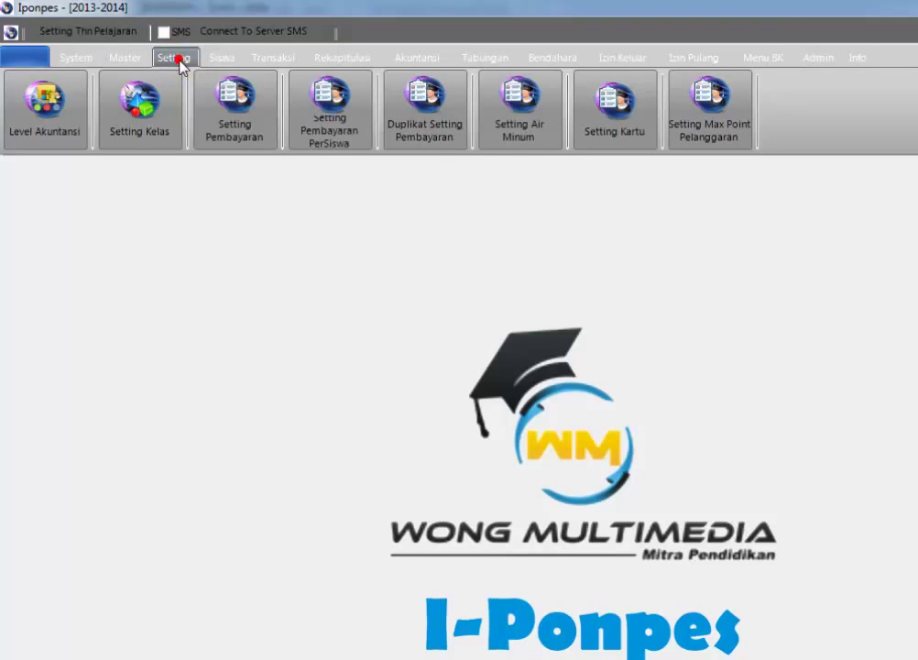
left_click(51, 136)
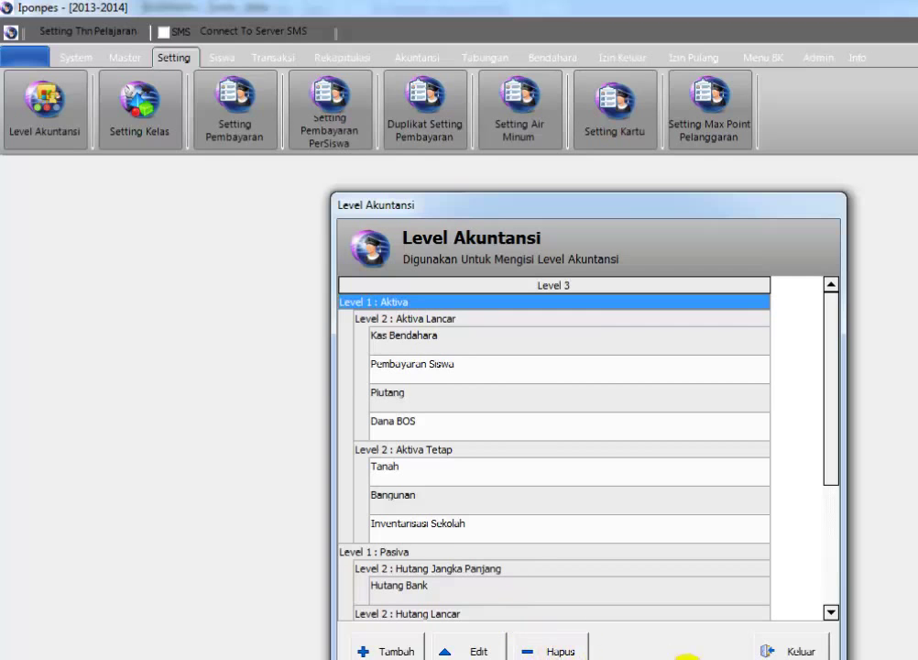
left_click(758, 651)
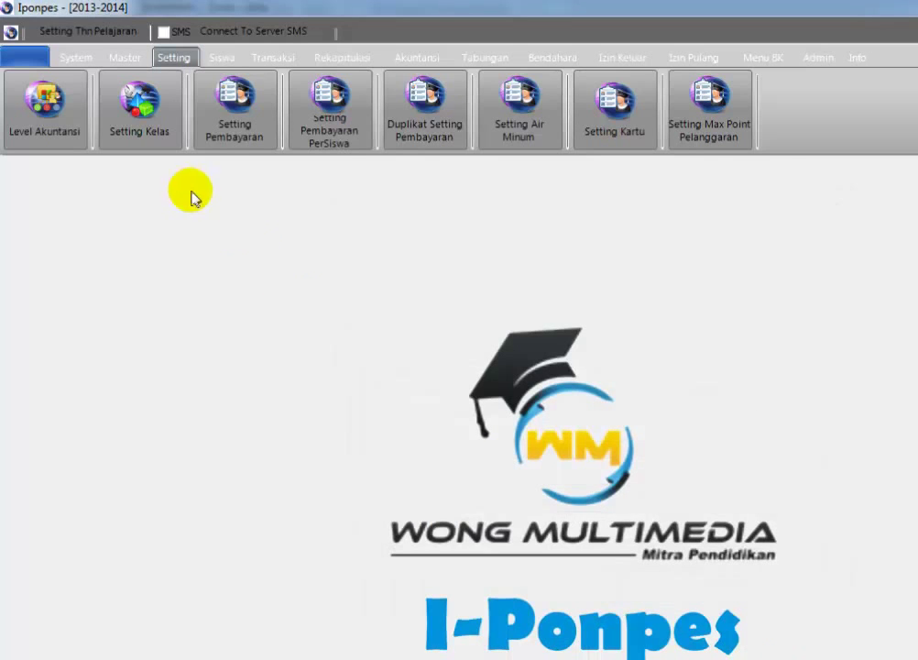
Inspect the class list and blank entry form in Setting Kelas, leaving without saving.
left_click(164, 147)
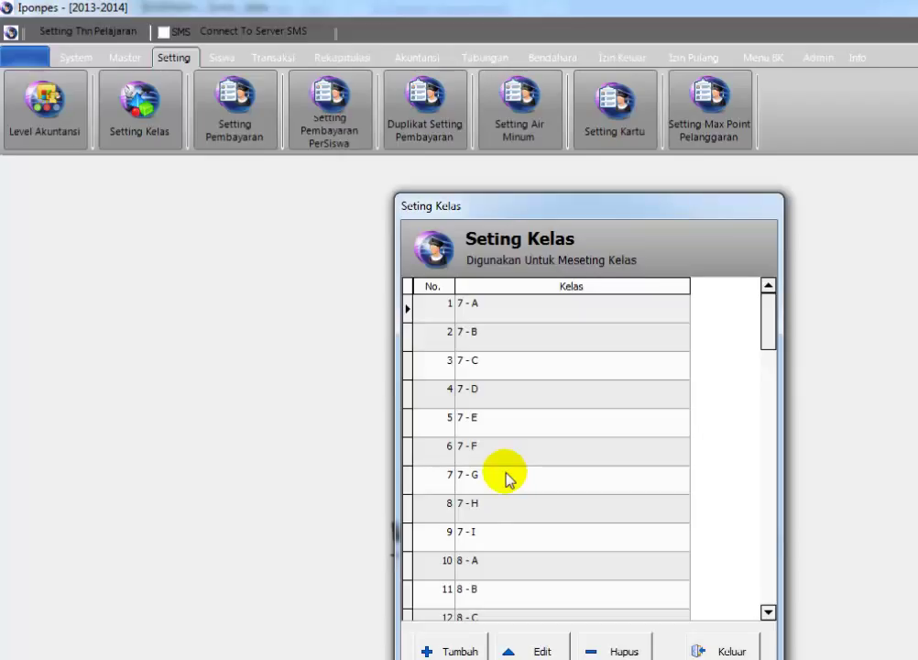
left_click(449, 649)
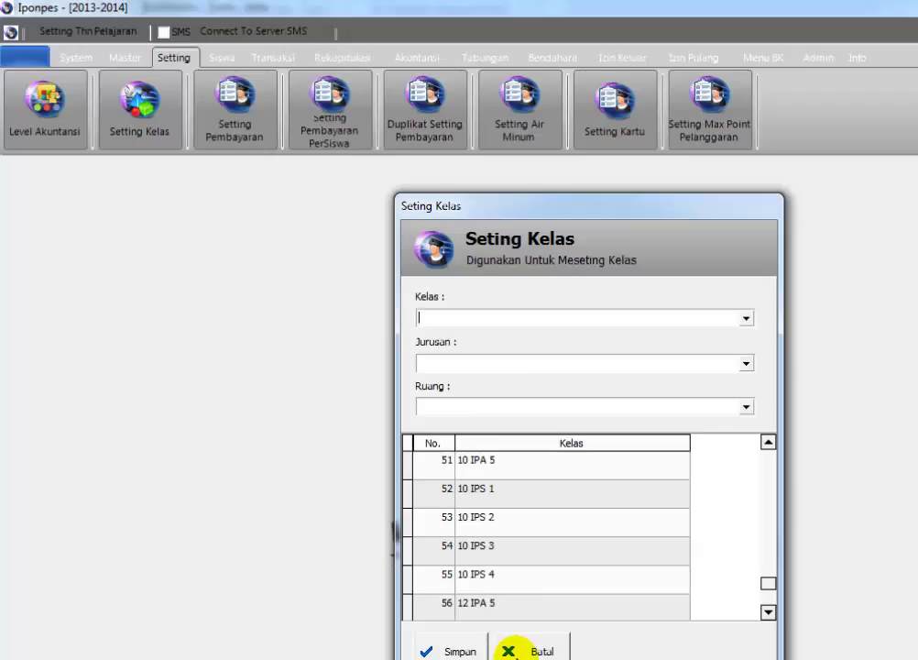
left_click(512, 651)
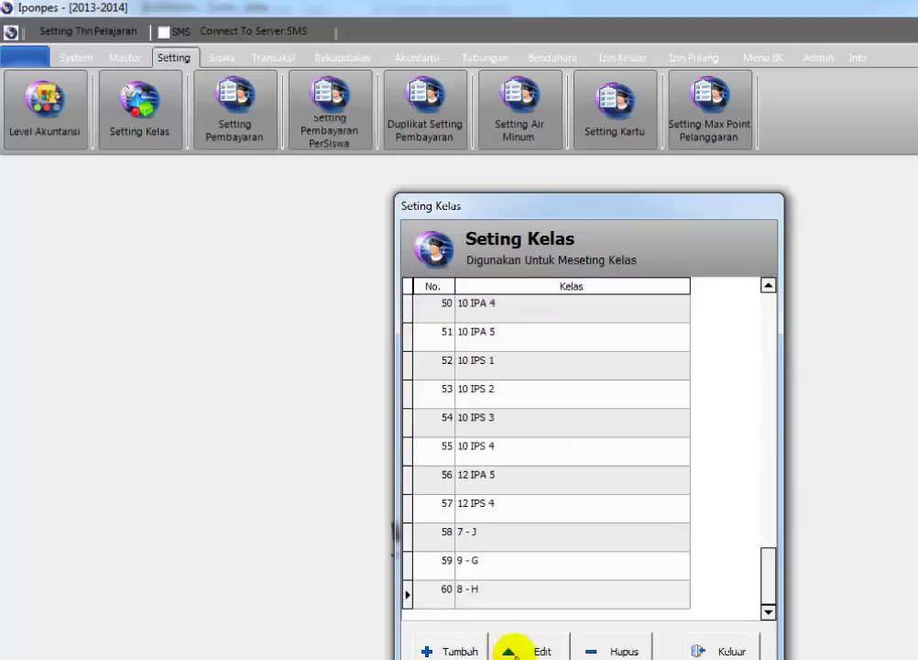
left_click(719, 651)
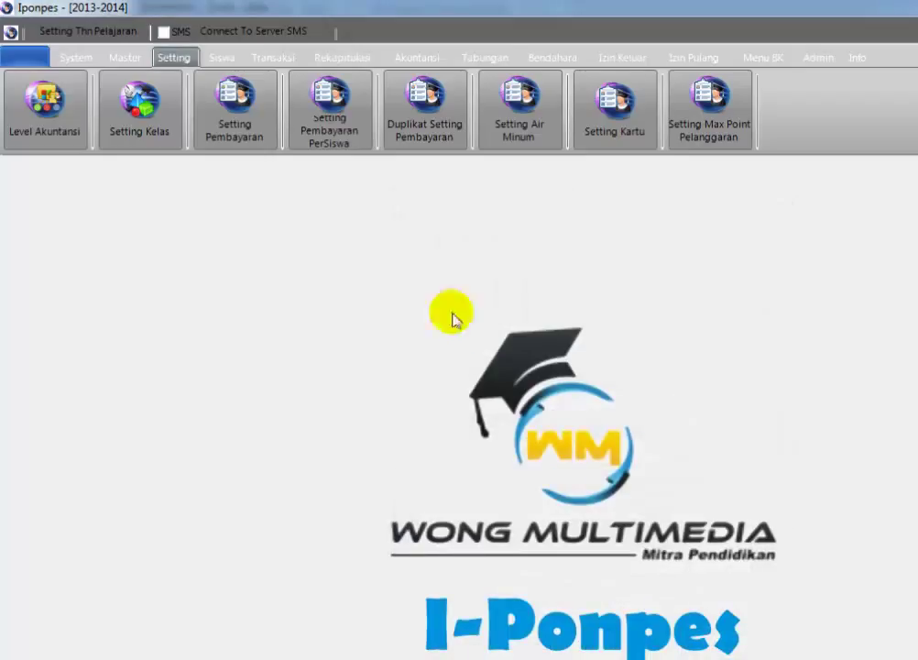
Inspect the student payment list and blank entry form in Setting Pembayaran, leaving without saving.
left_click(256, 137)
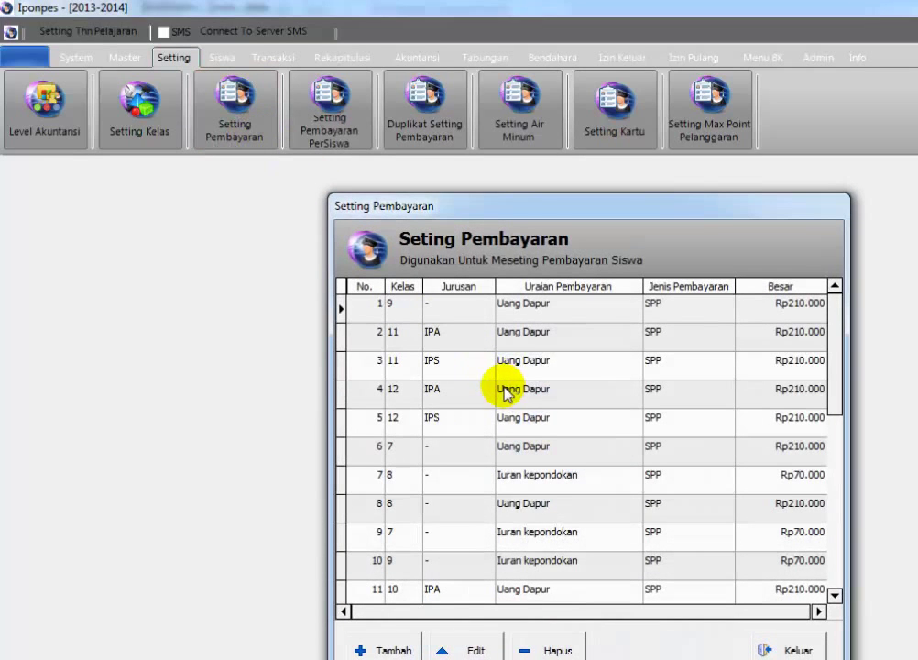
left_click(394, 650)
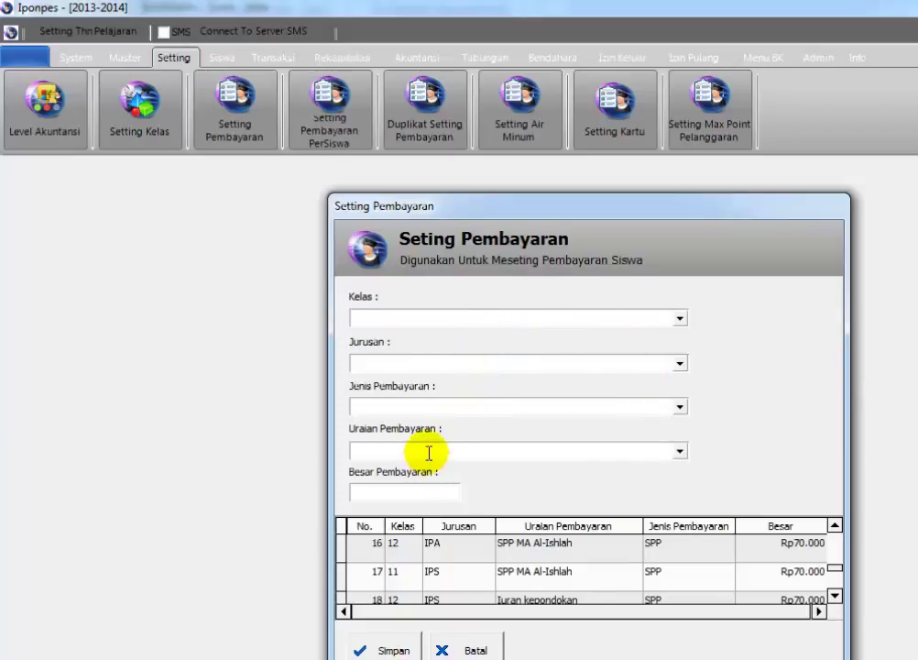
left_click(412, 497)
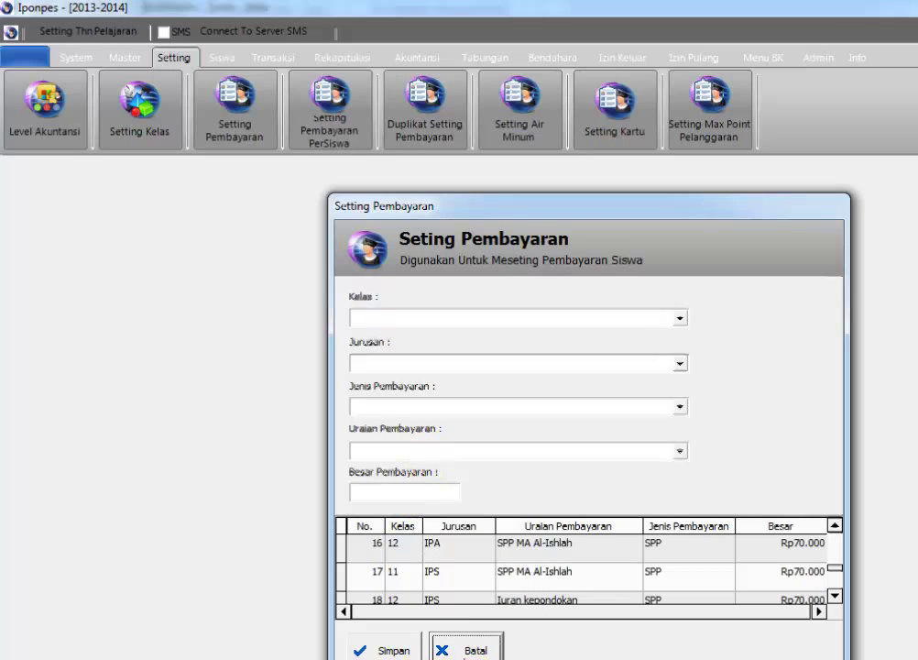
left_click(465, 648)
left_click(762, 648)
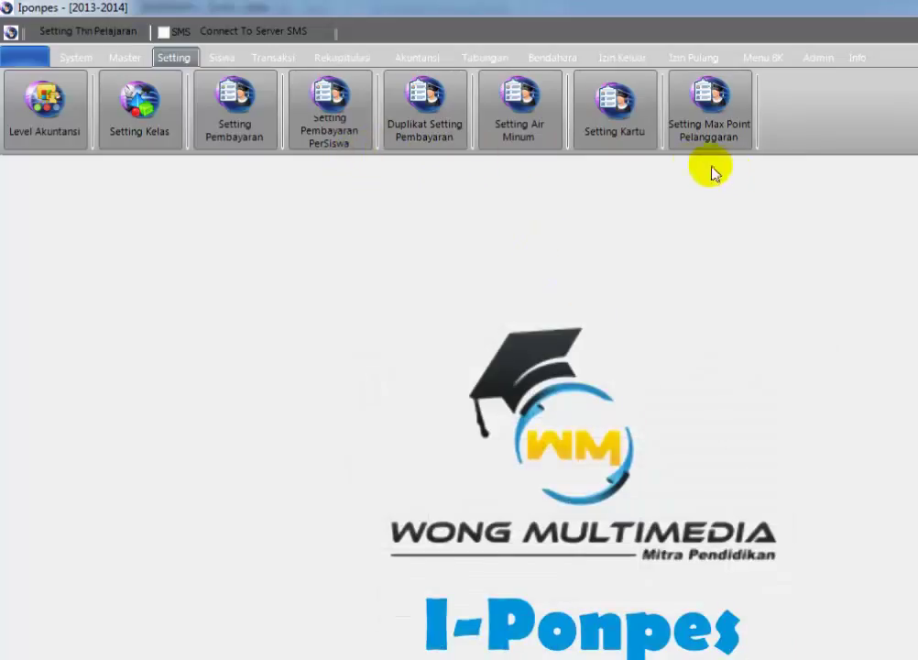
Open a blank Input Siswa record and examine its No. Induk and Nama fields and the Kelas choices.
left_click(225, 58)
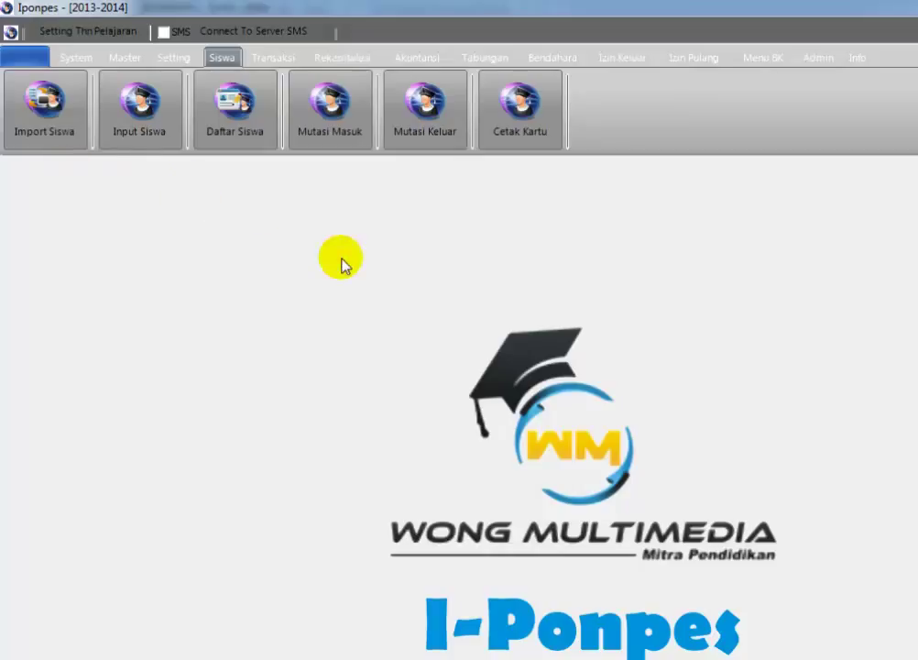
left_click(151, 139)
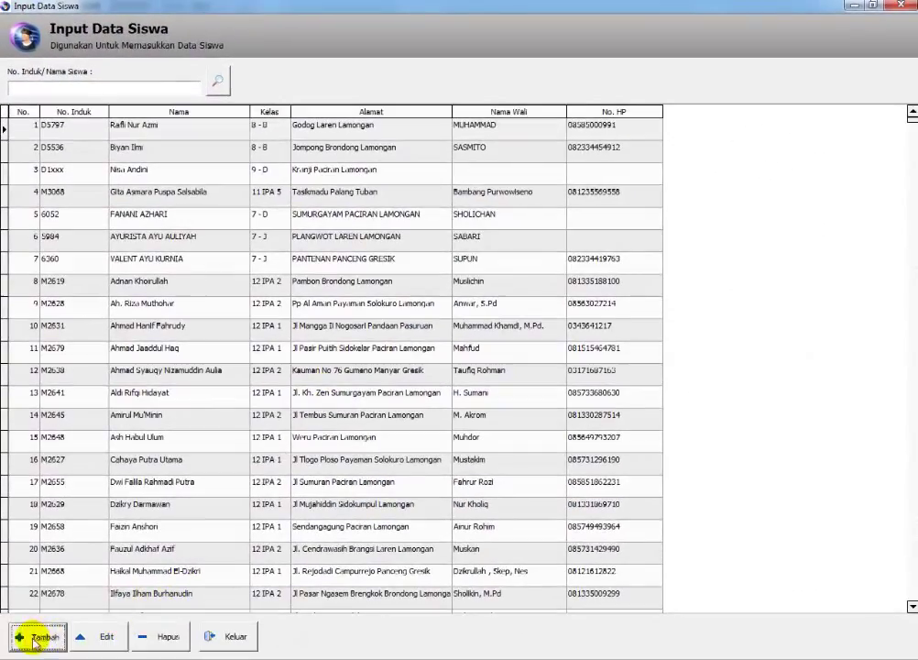
left_click(28, 637)
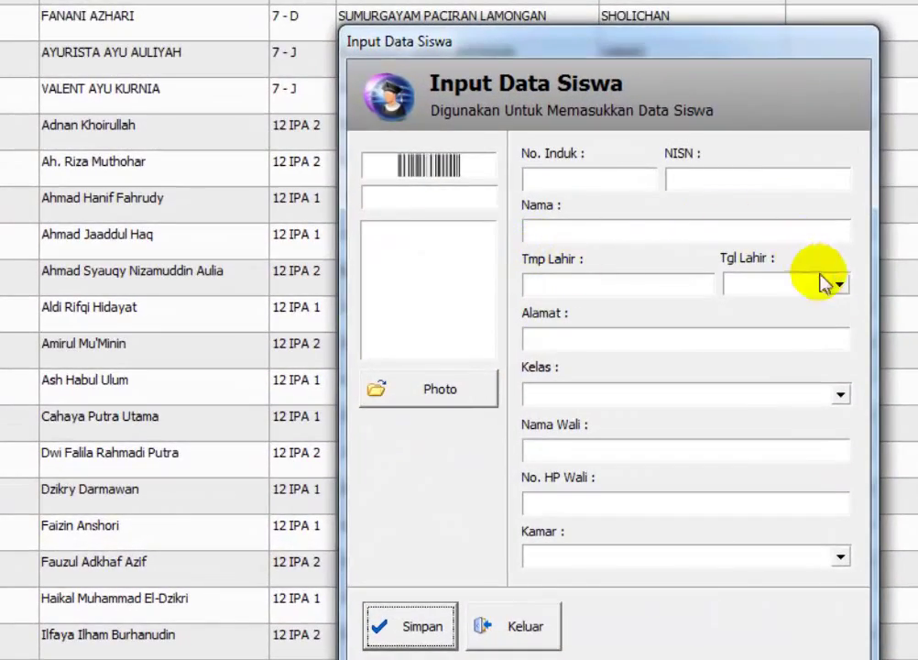
left_click(473, 196)
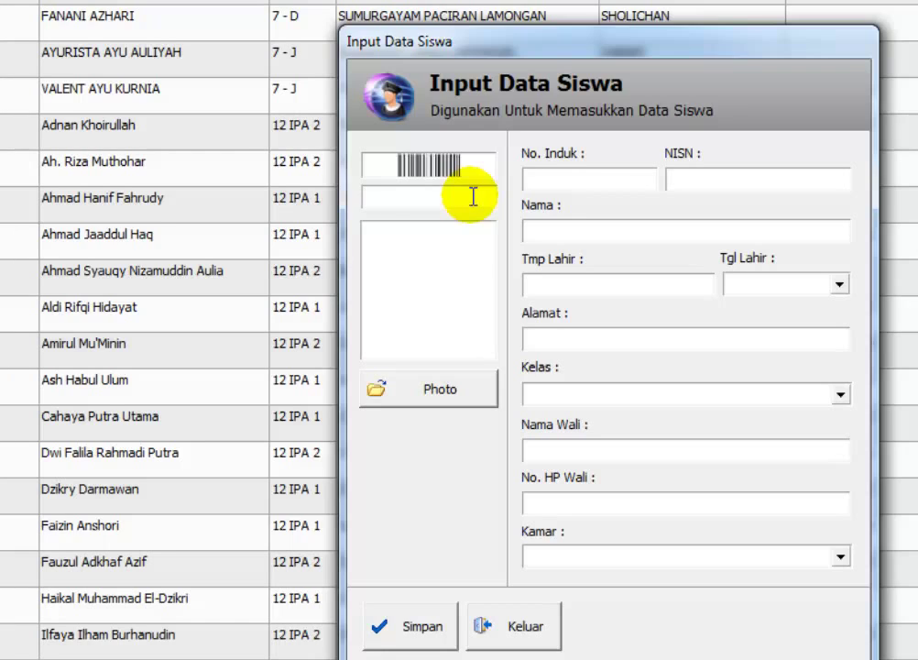
left_click(590, 176)
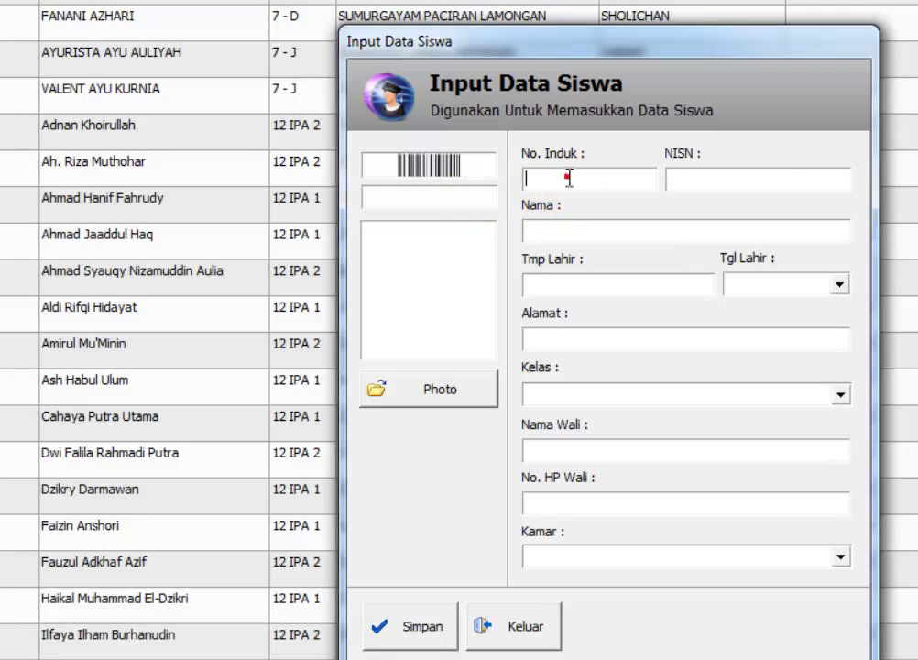
left_click(638, 228)
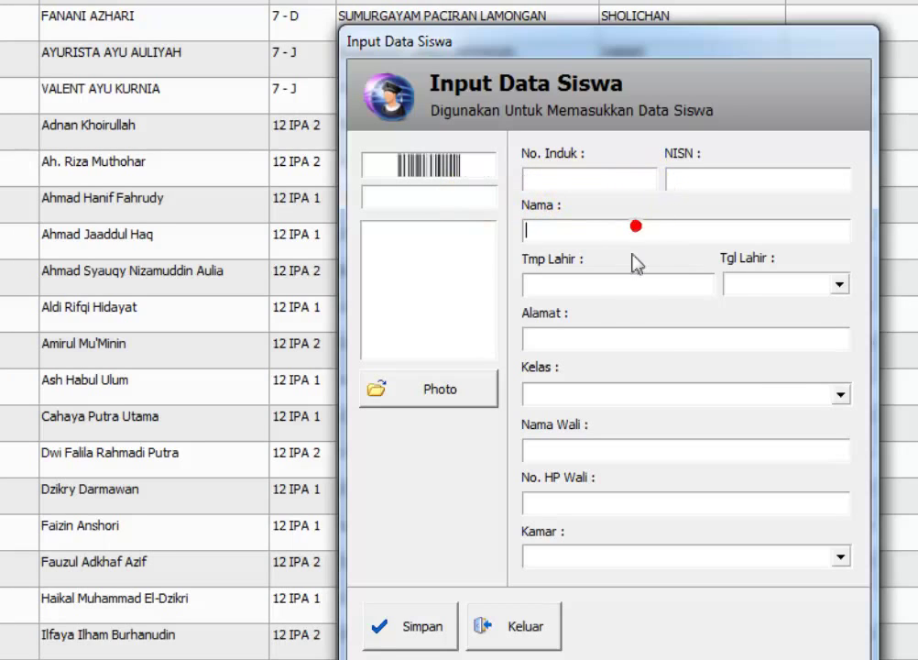
left_click(839, 397)
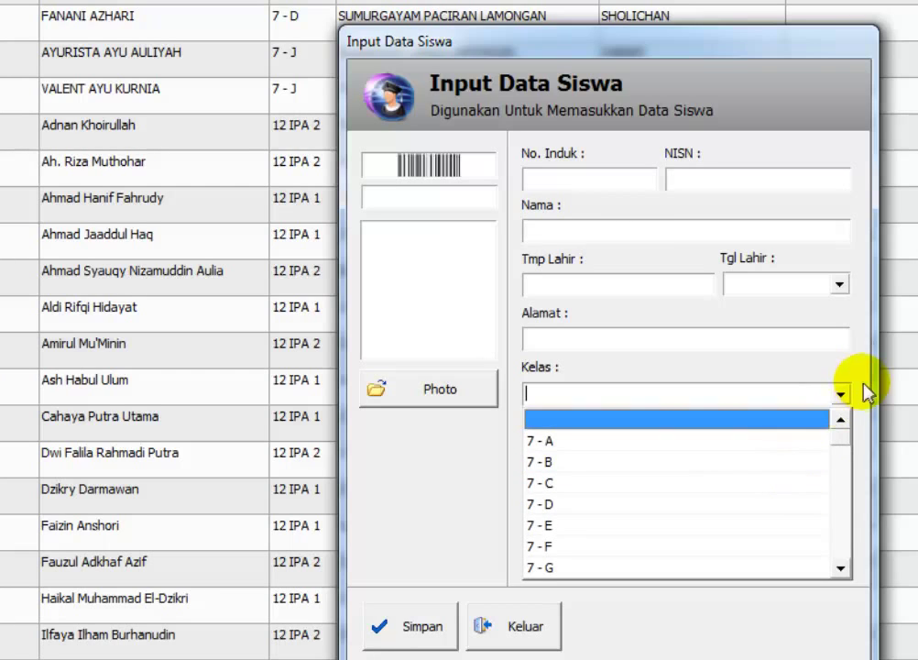
left_click(863, 384)
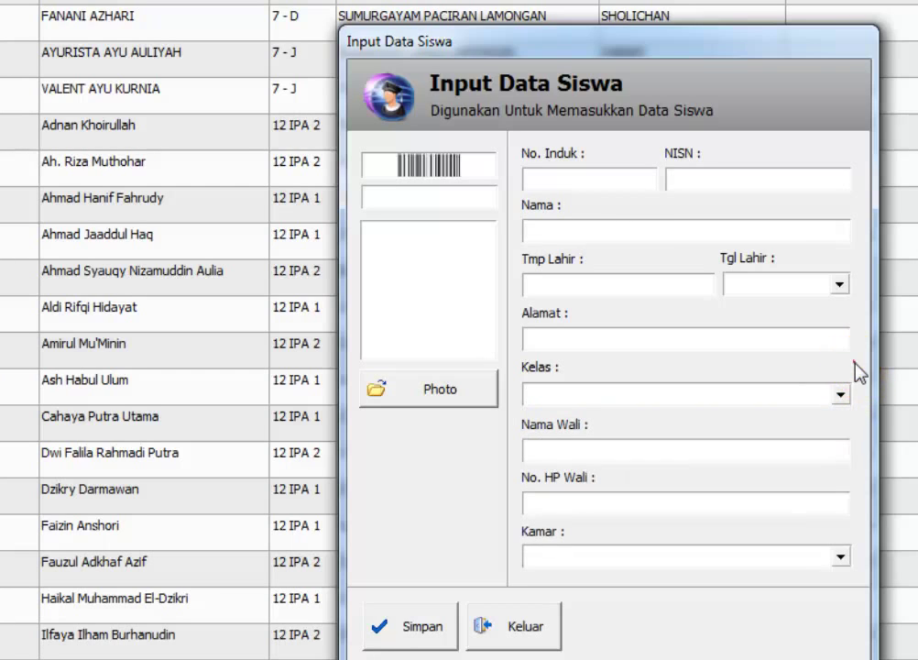
Examine the Nama Wali, No. HP Wali and Kamar fields, and exit the student entry form and list without saving.
left_click(705, 456)
left_click(697, 505)
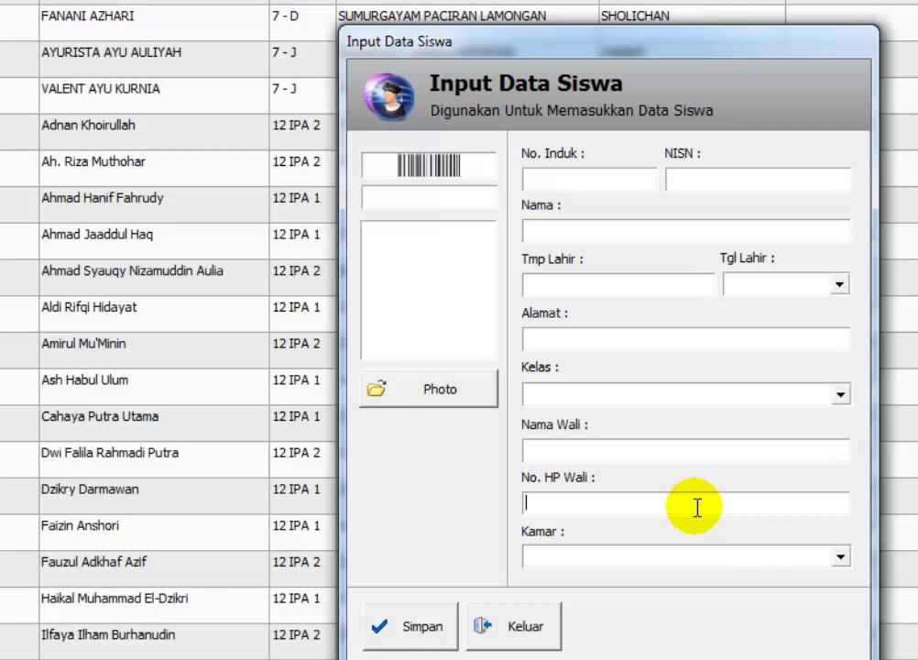
left_click(840, 556)
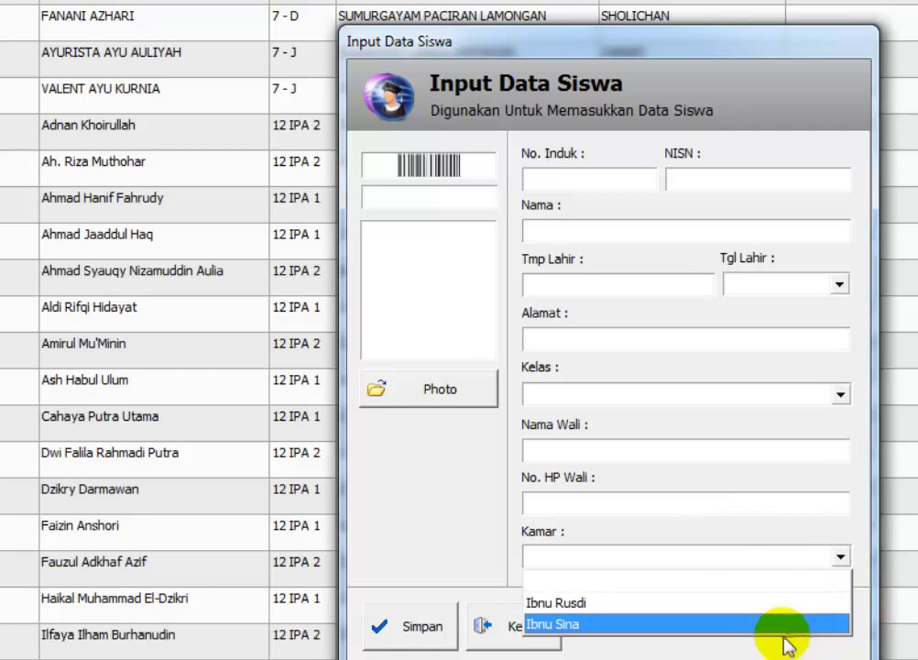
left_click(499, 551)
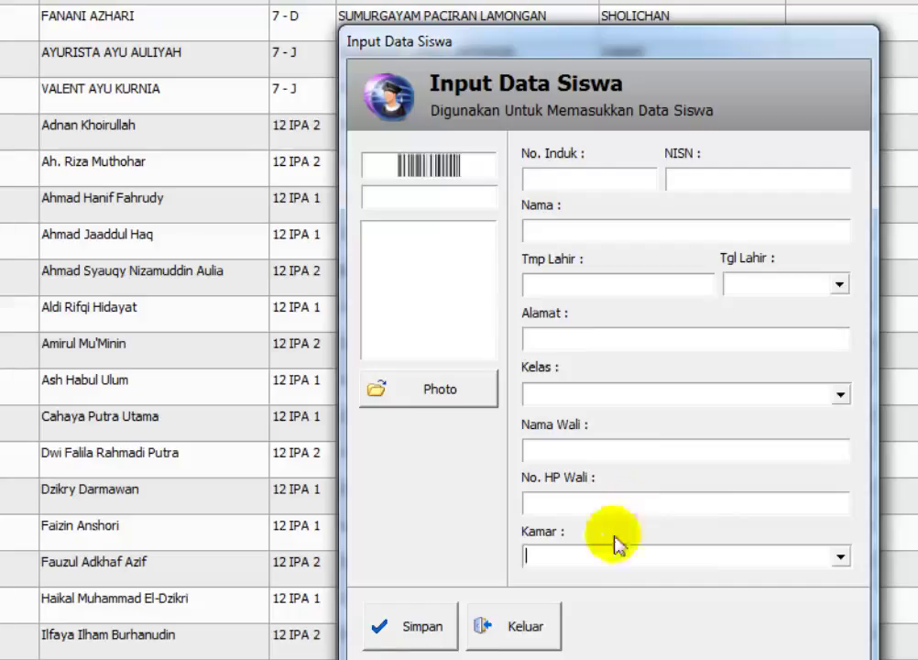
left_click(519, 633)
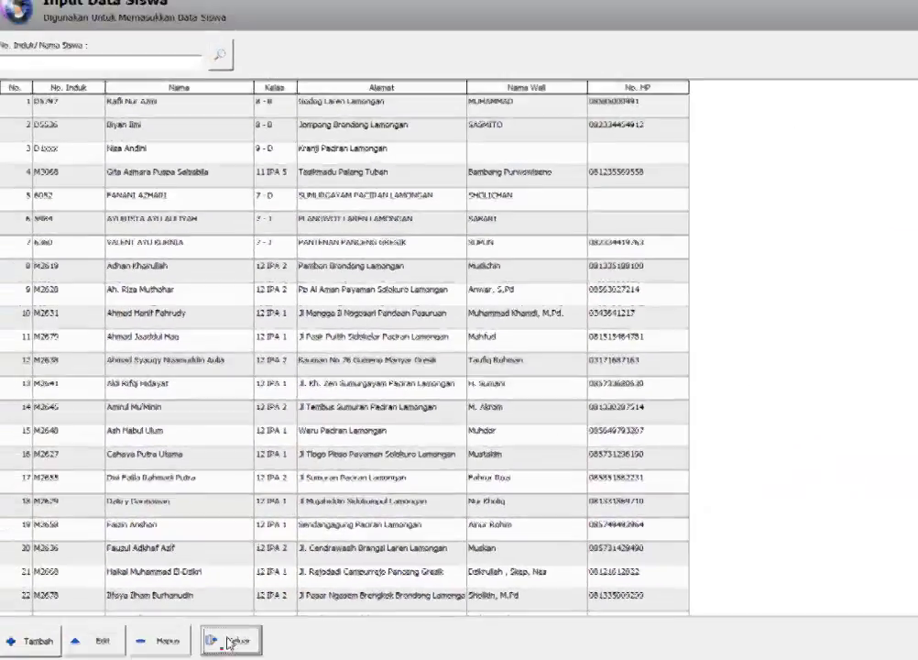
left_click(231, 640)
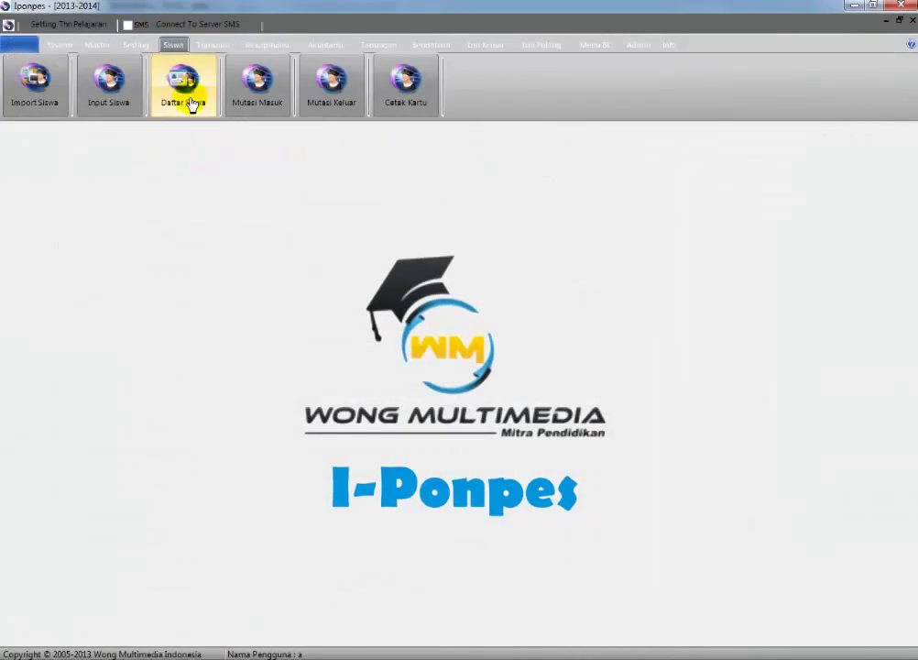
Preview the printouts of the Daftar Siswa student list and the student barcode labels.
left_click(193, 103)
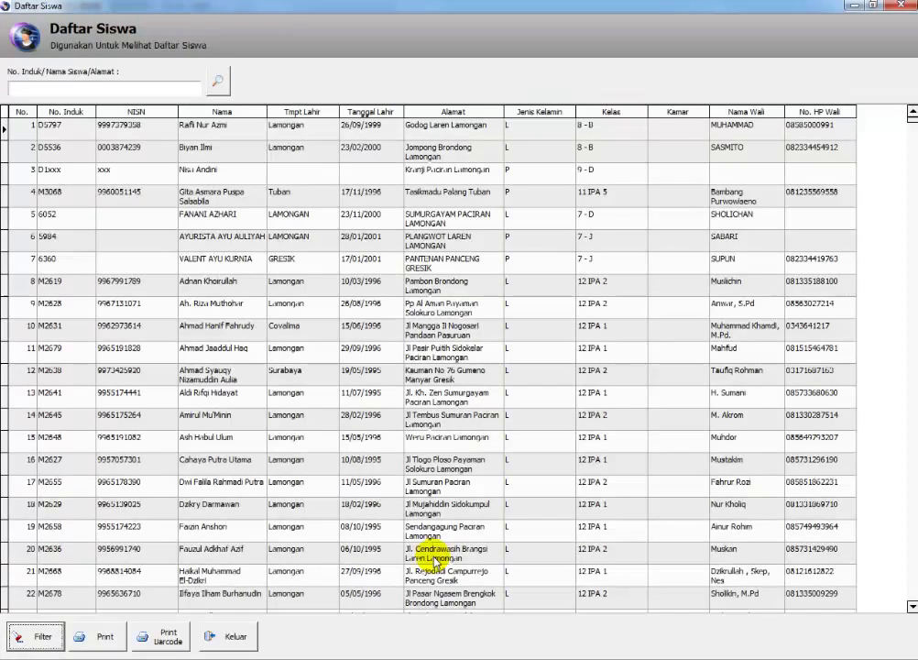
left_click(99, 635)
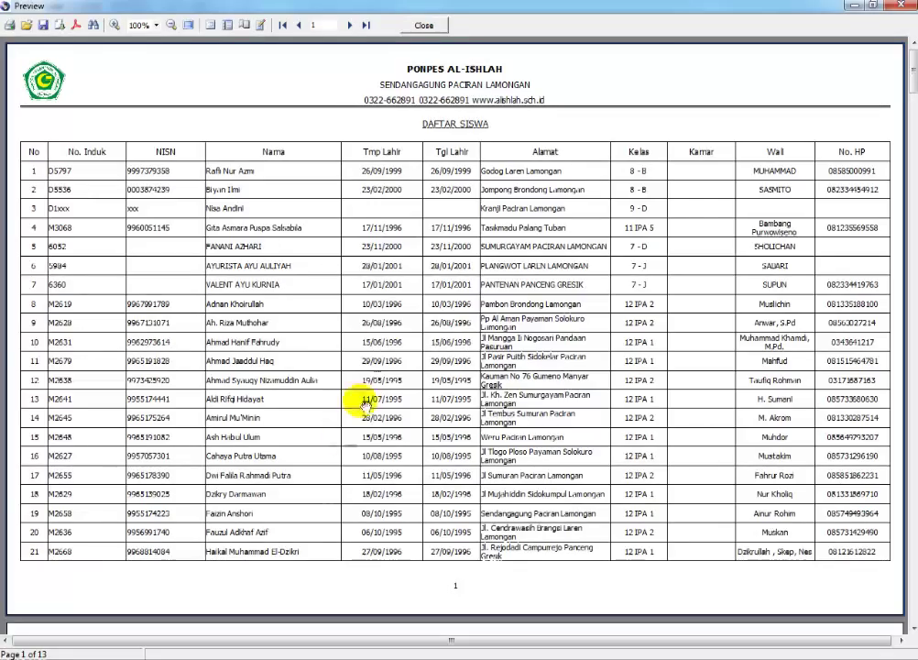
left_click(424, 25)
left_click(167, 638)
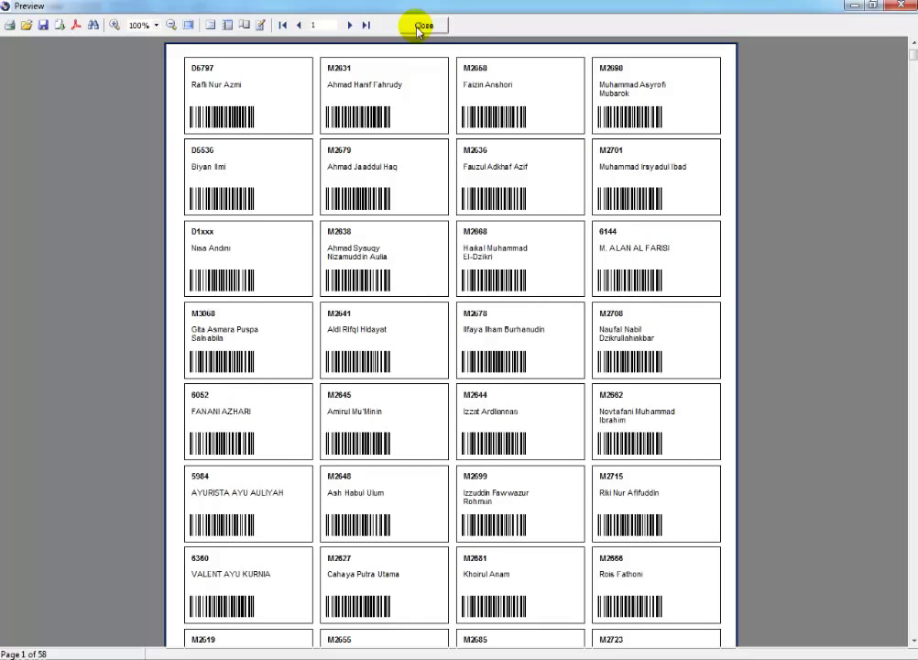
Leave the barcode label preview, then view the Cetak Kartu Pelajar card printing form and exit it without printing.
left_click(419, 29)
left_click(240, 632)
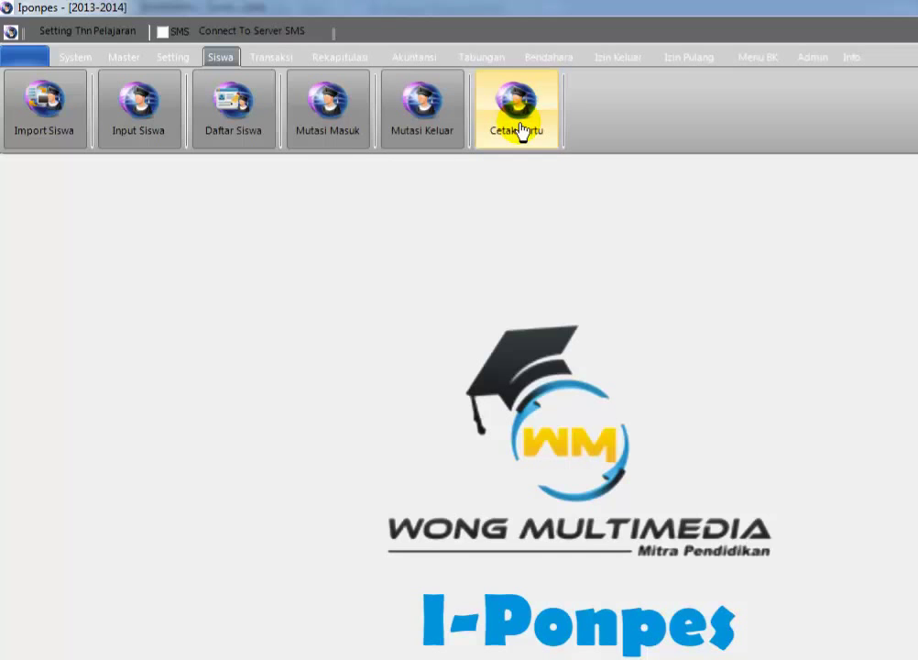
left_click(518, 129)
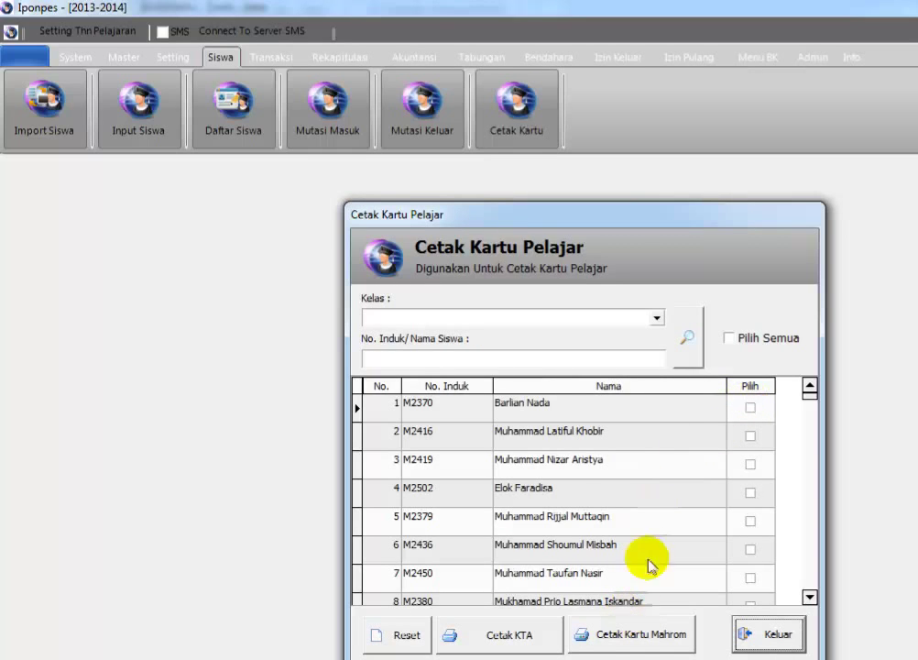
left_click(757, 642)
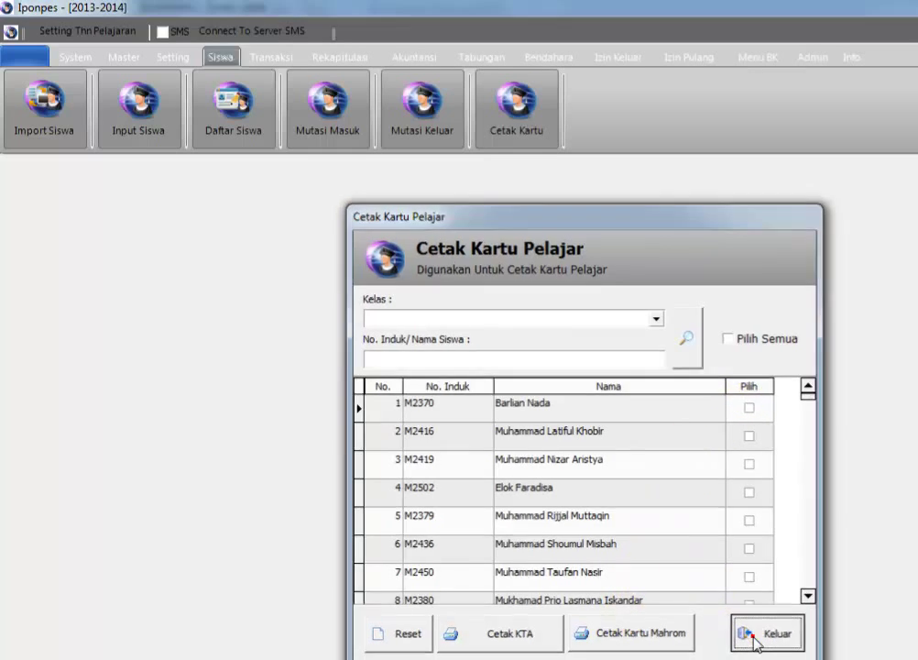
Examine the blank Transaksi Pembayaran form and its transaction types, then leave it without recording a payment.
left_click(290, 59)
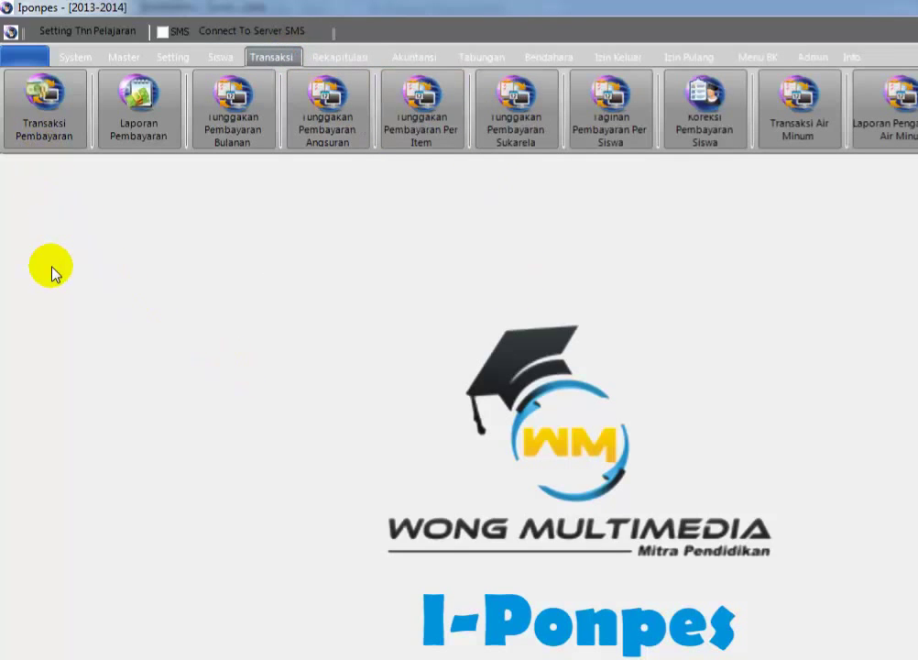
left_click(45, 139)
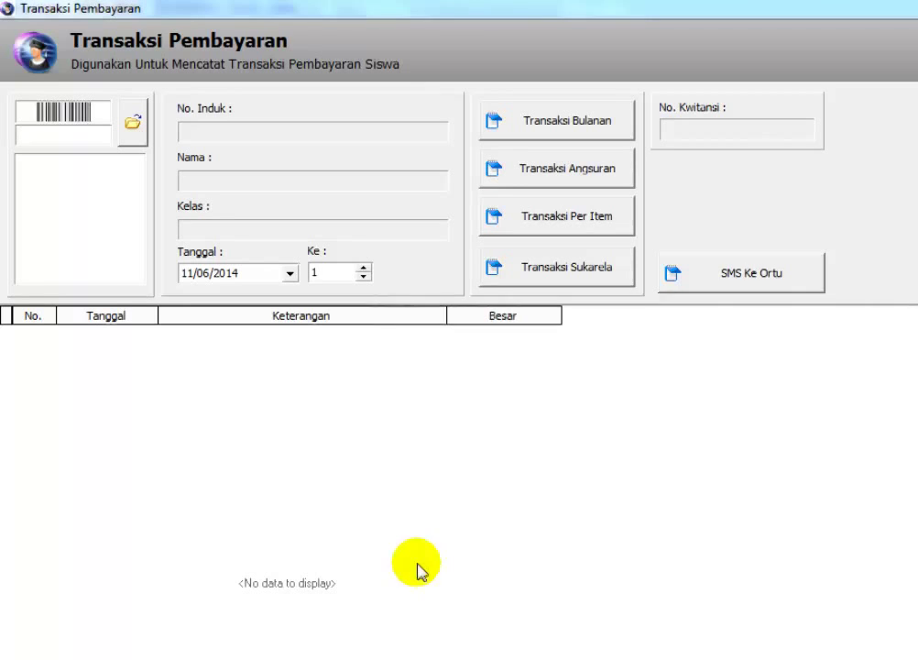
left_click(607, 486)
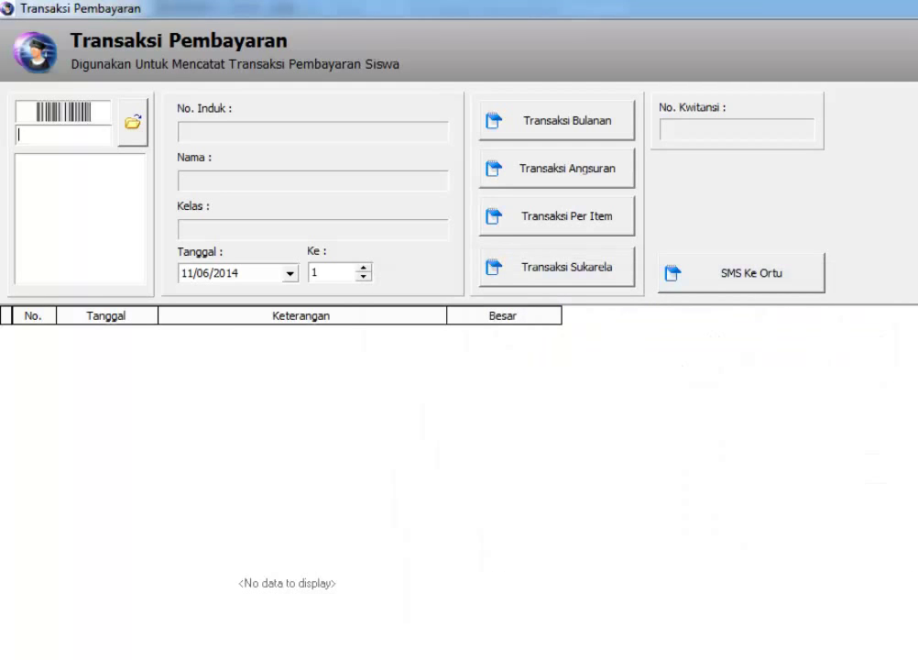
key("alt+F4")
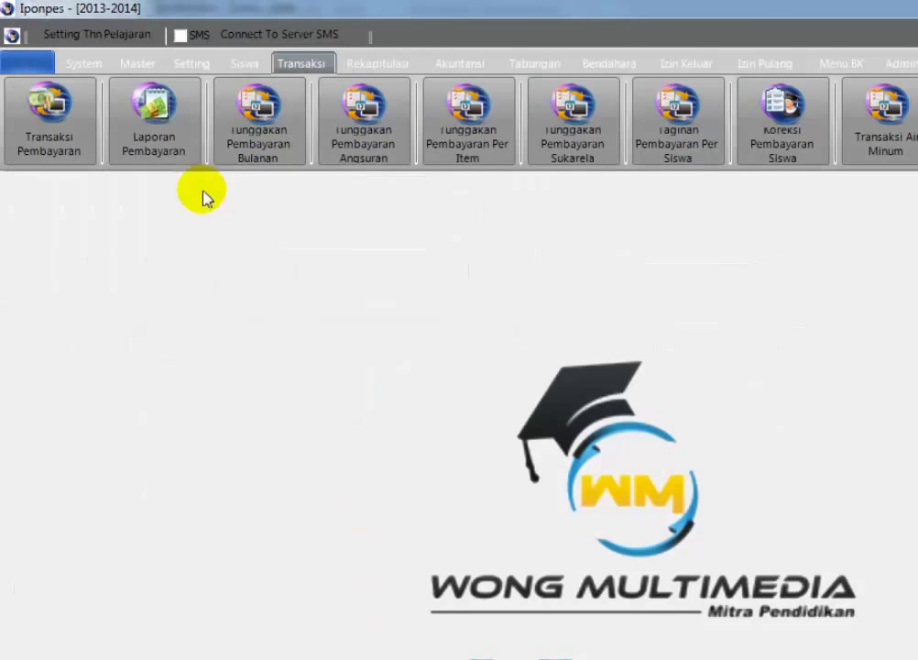
Open the Laporan Pembayaran report and check its Jenis Pembayaran and Petugas filters without choosing anything.
left_click(169, 146)
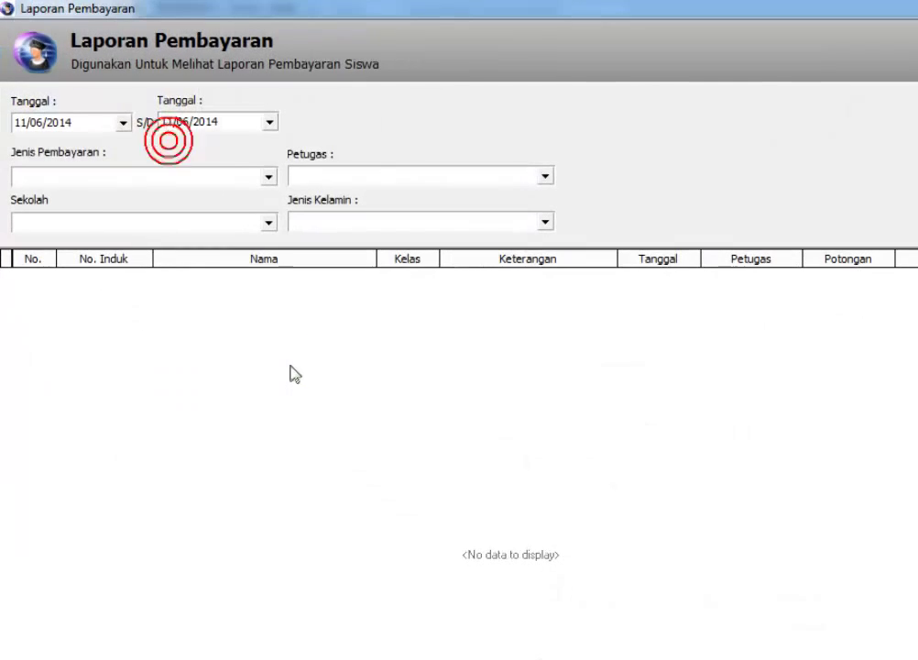
left_click(269, 176)
left_click(211, 218)
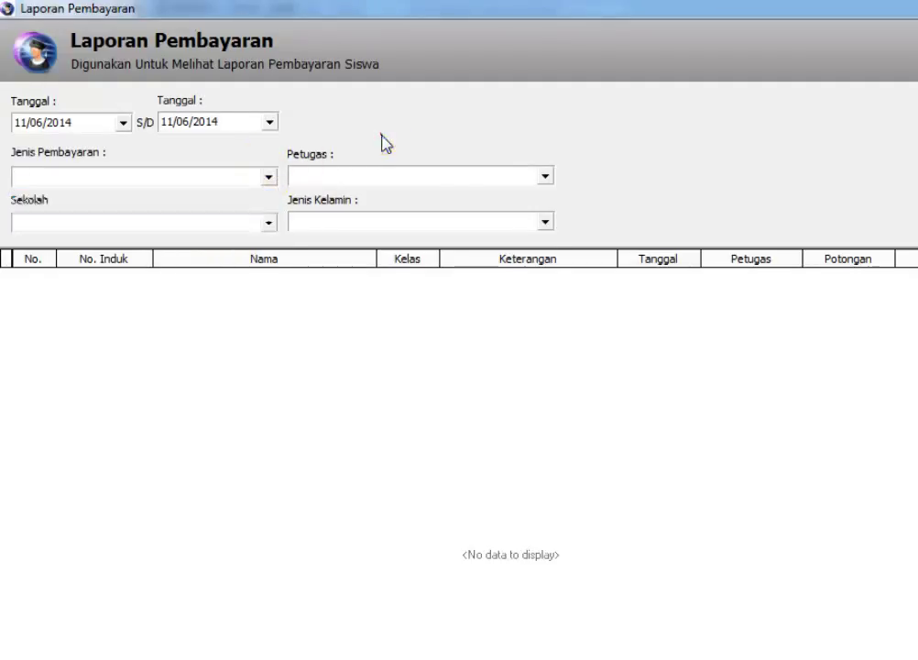
left_click(546, 176)
left_click(632, 125)
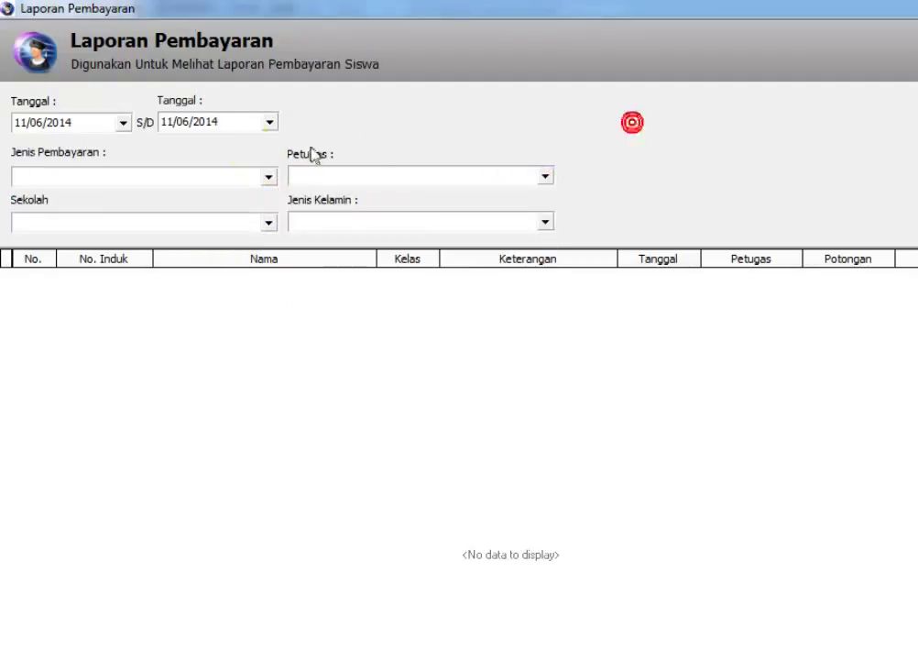
Set the start date of the Laporan Pembayaran period to 01/03/2014.
left_click(123, 122)
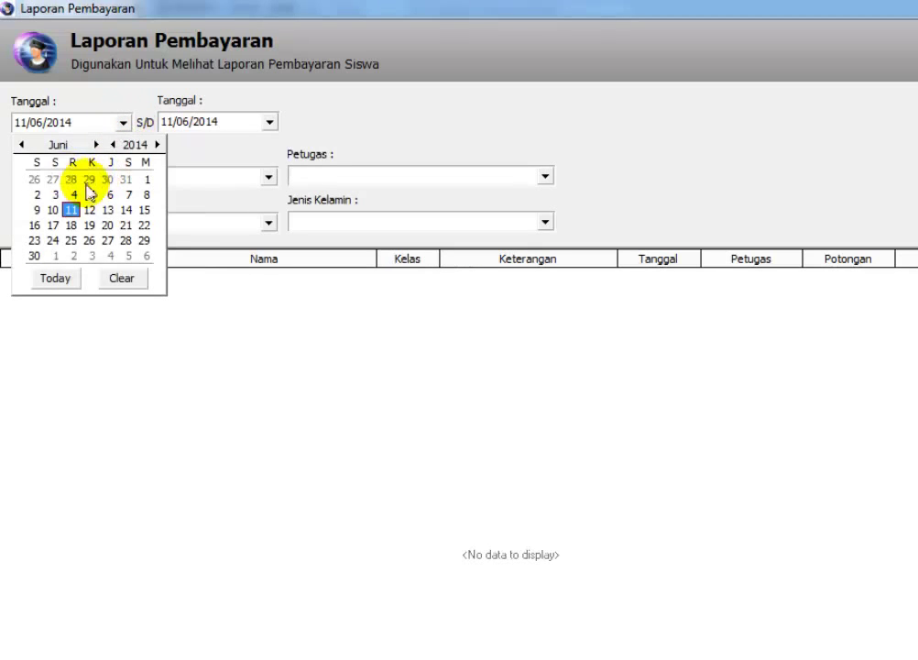
left_click(20, 144)
left_click(20, 143)
left_click(20, 143)
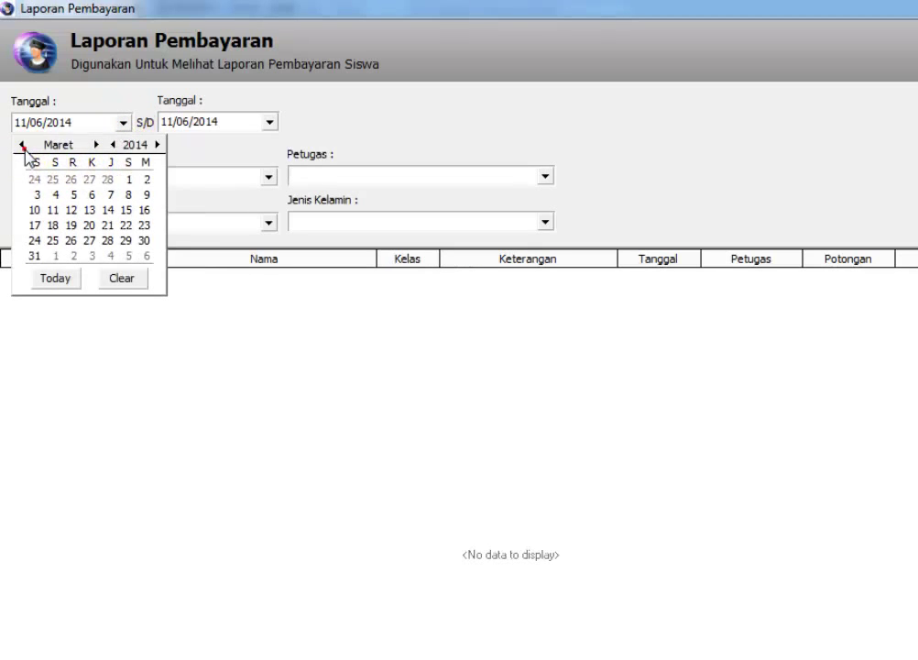
left_click(128, 180)
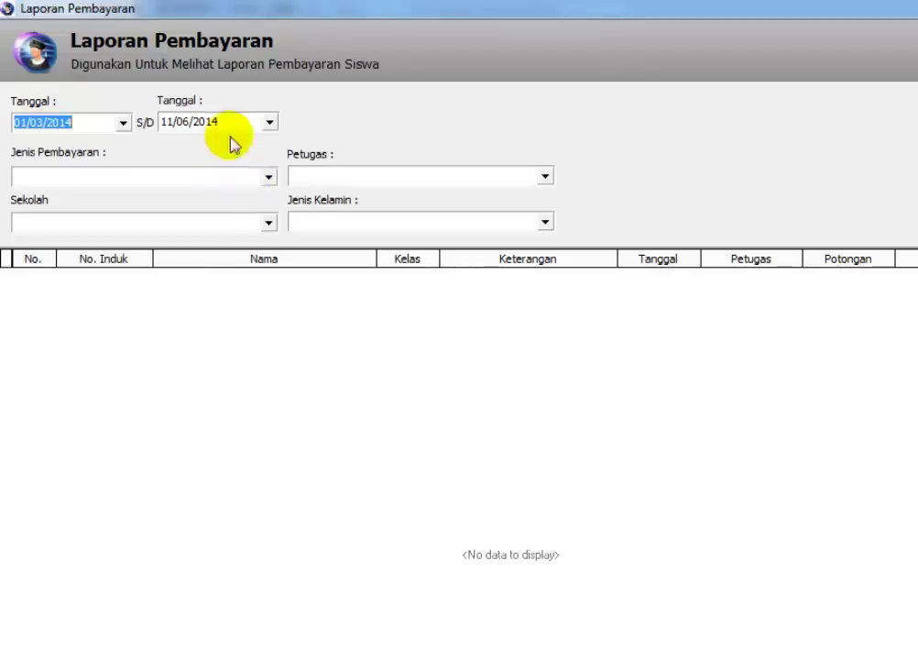
Filter the payment report by payment type SPP and school MA, and examine the Jenis Kelamin choices.
left_click(268, 177)
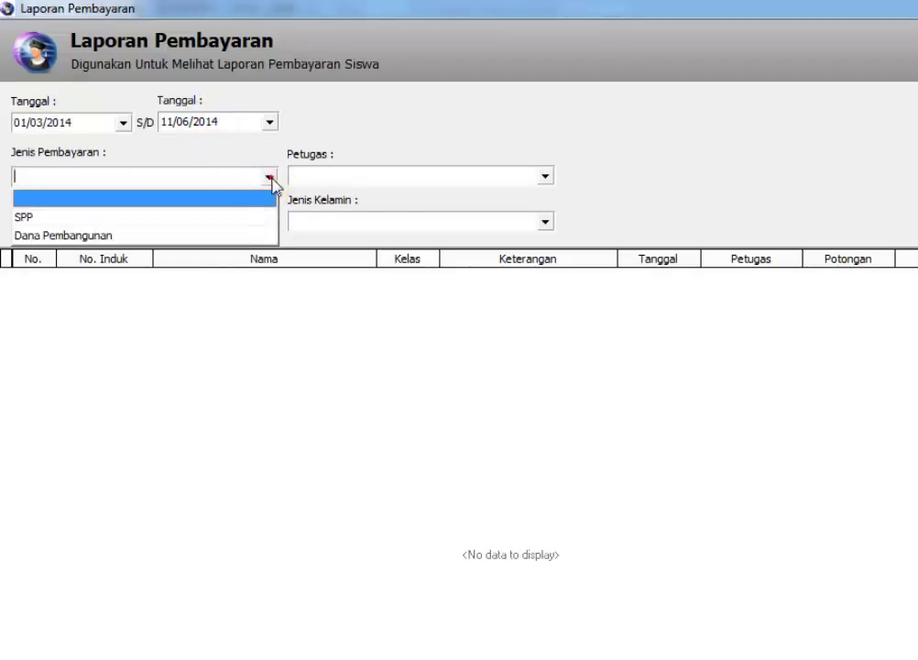
left_click(243, 220)
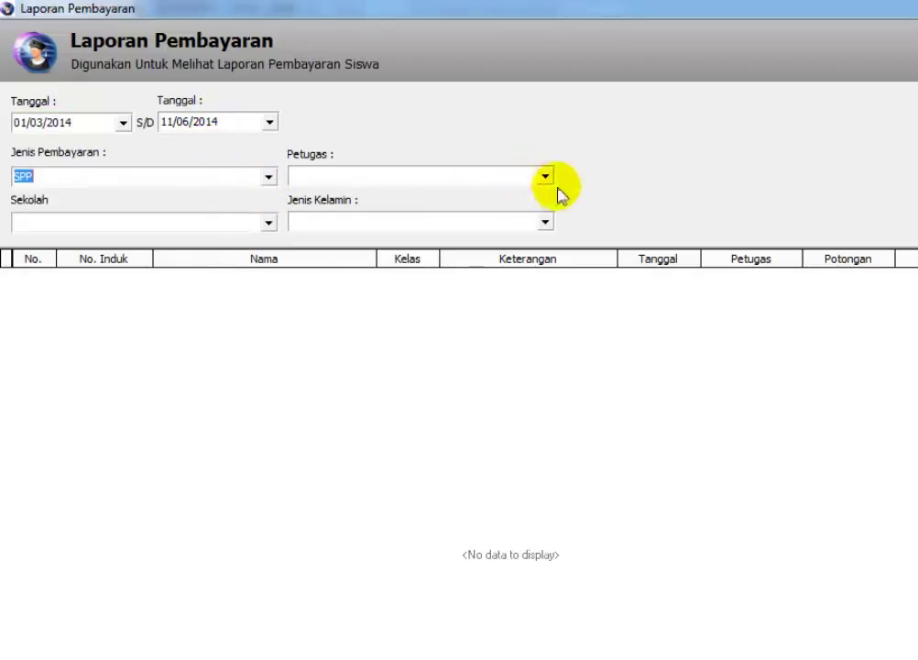
left_click(268, 223)
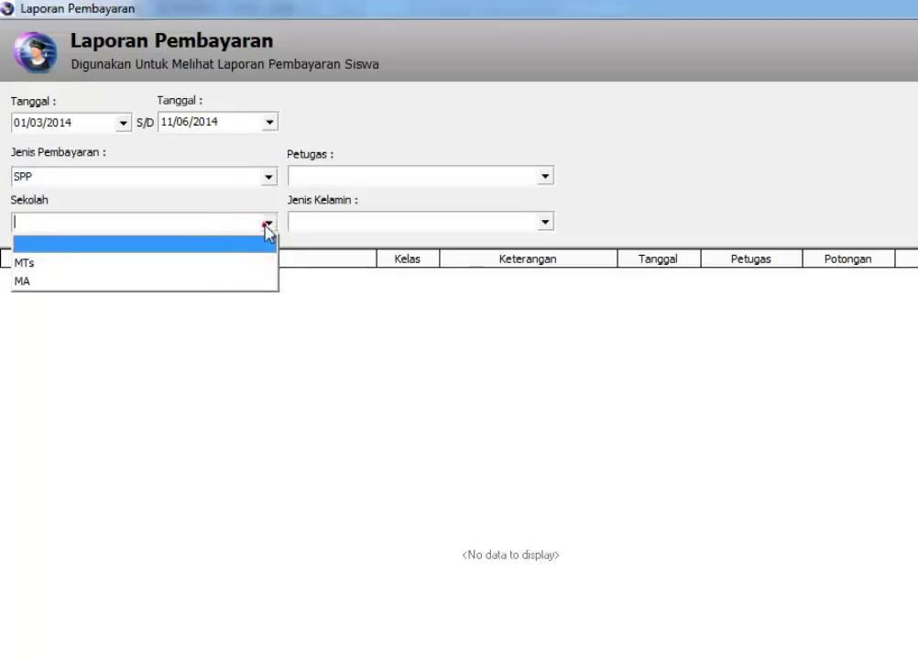
left_click(222, 281)
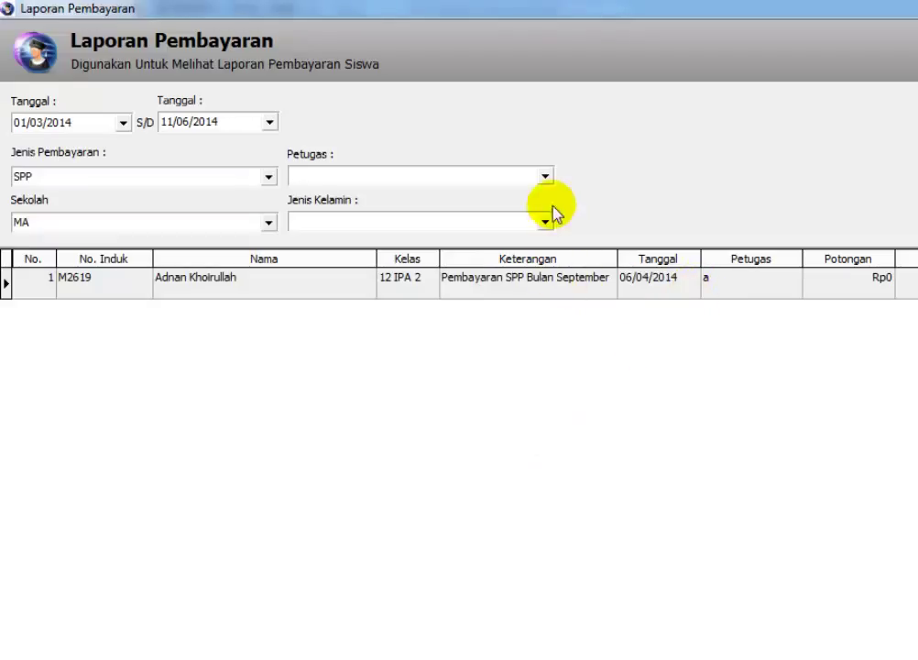
left_click(546, 222)
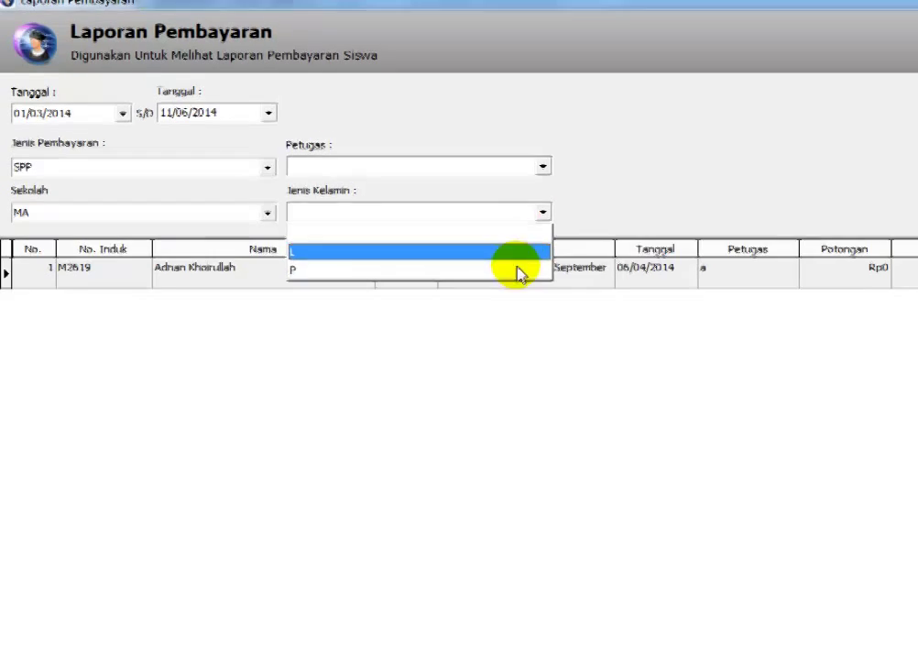
left_click(654, 218)
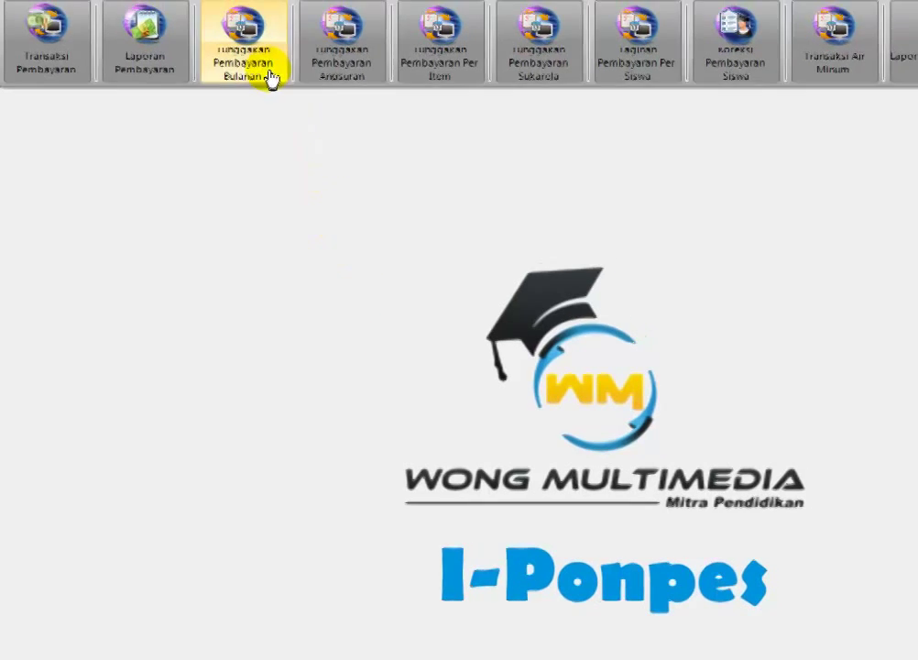
Open the Tunggakan Pembayaran Bulanan report and filter it by payment type SPP, month Juli and a school.
left_click(220, 122)
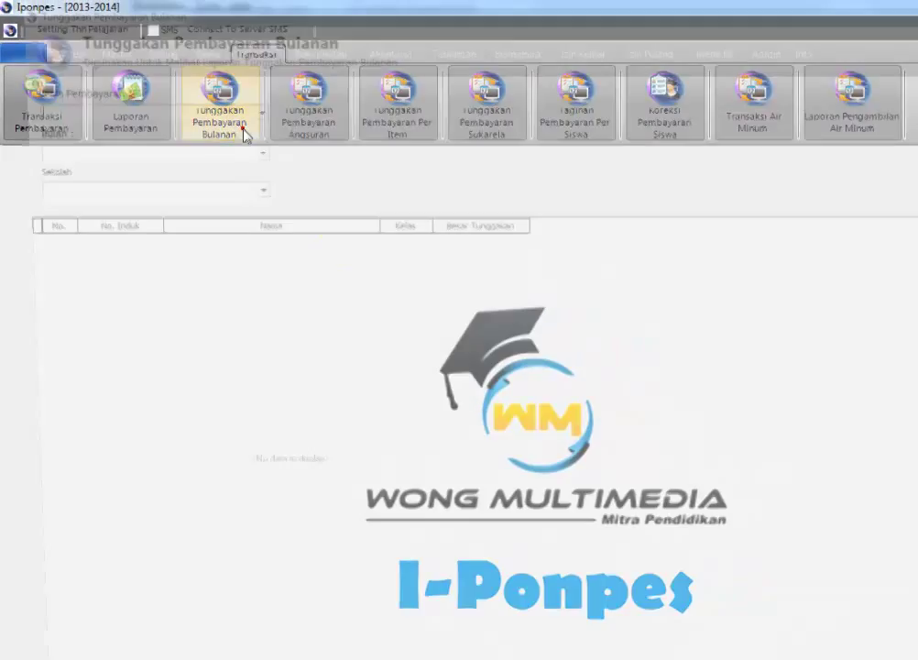
left_click(246, 106)
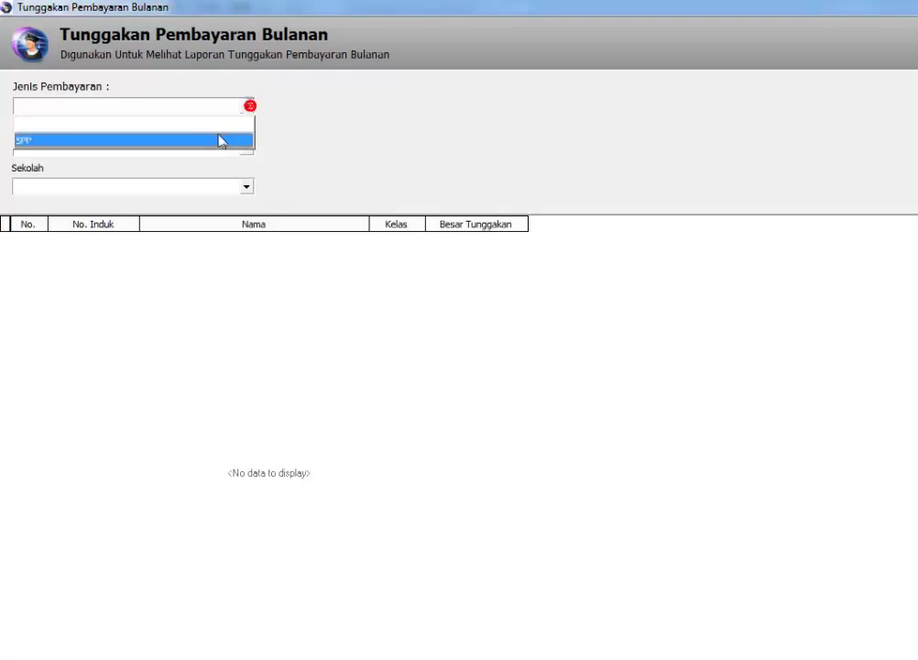
left_click(219, 140)
left_click(245, 148)
left_click(218, 191)
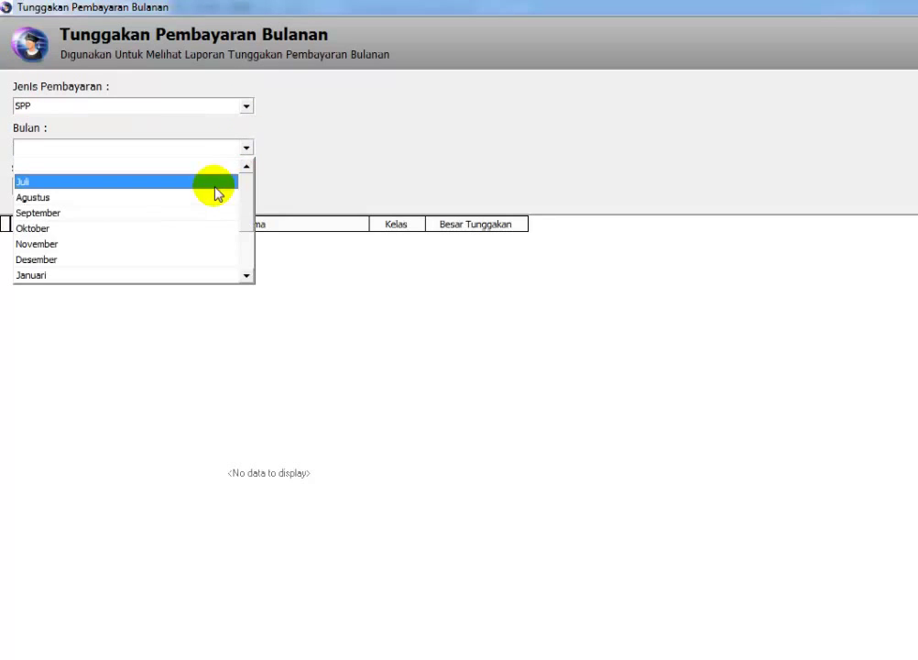
left_click(245, 187)
left_click(220, 222)
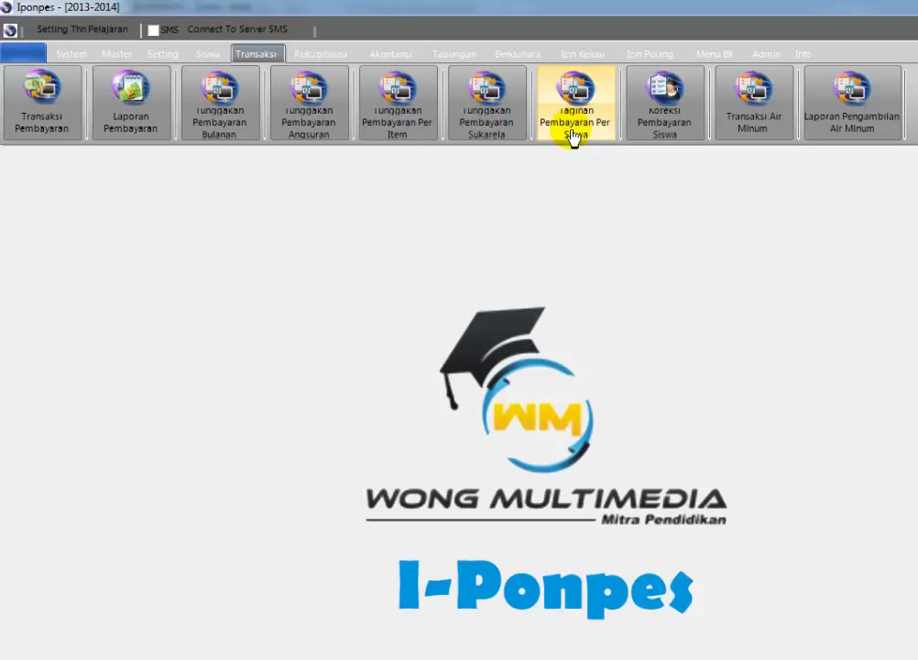
Open Tagihan Pembayaran Per Siswa and list the students of class 7 - A.
left_click(573, 135)
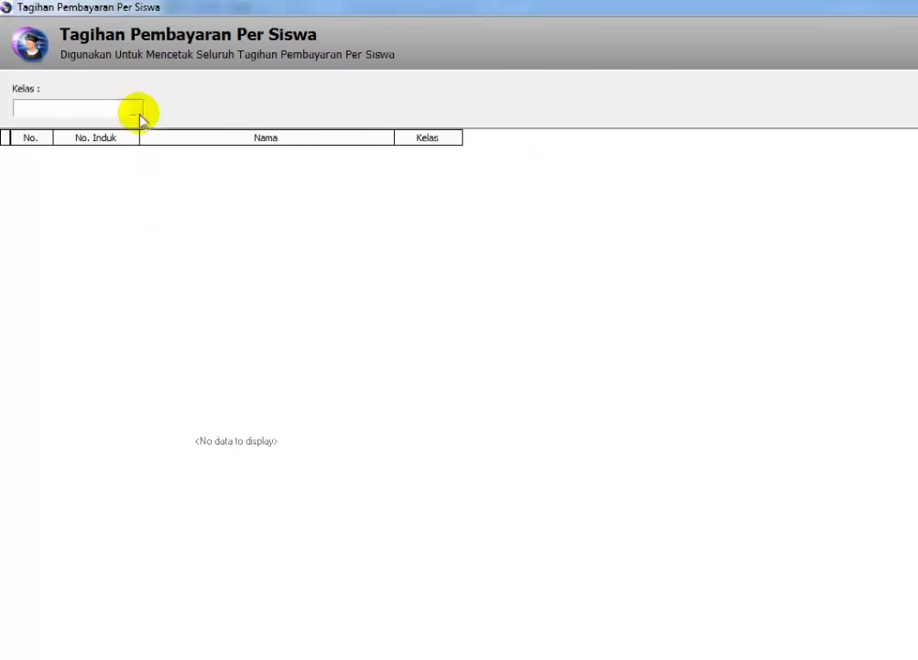
left_click(137, 109)
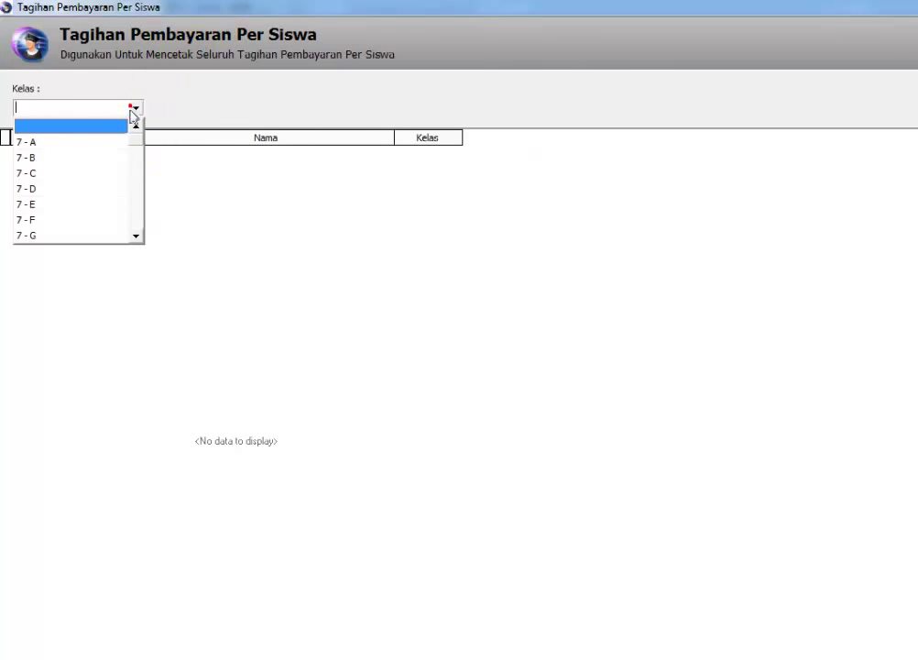
left_click(105, 142)
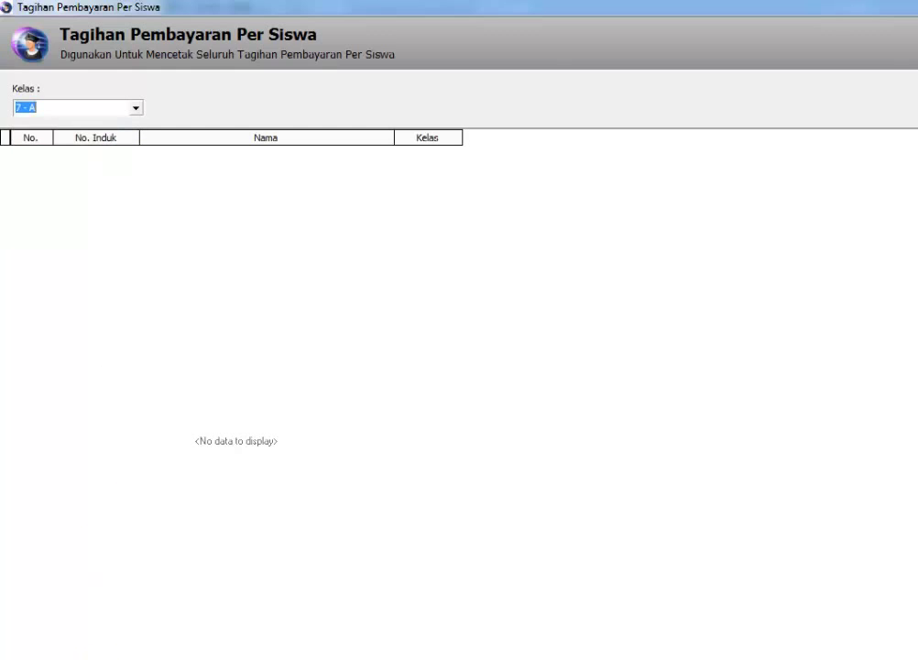
left_click(316, 596)
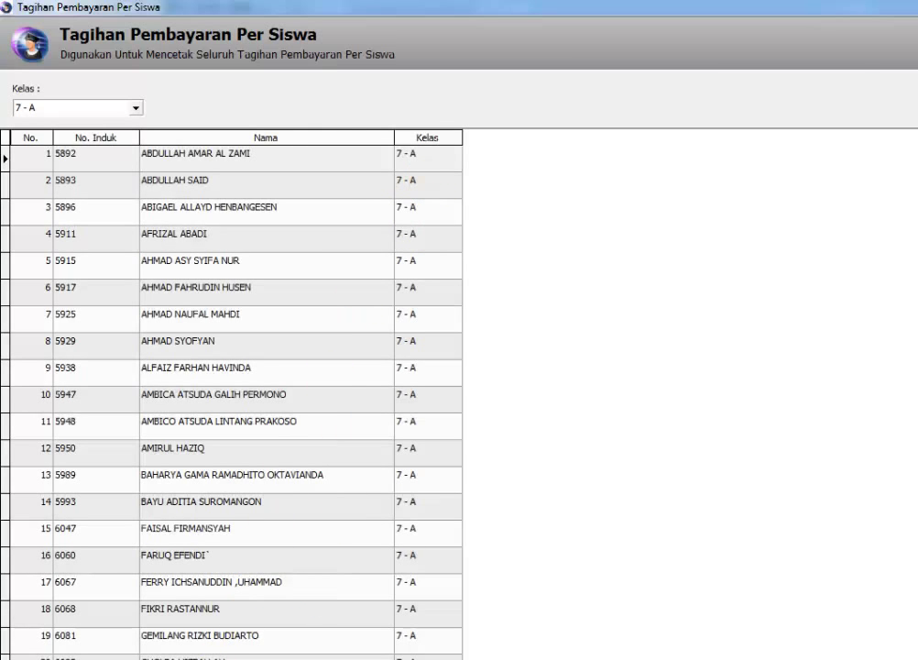
Preview the Surat Tagihan Pembayaran bill of the first listed student, then exit the preview and the billing form.
key("Return")
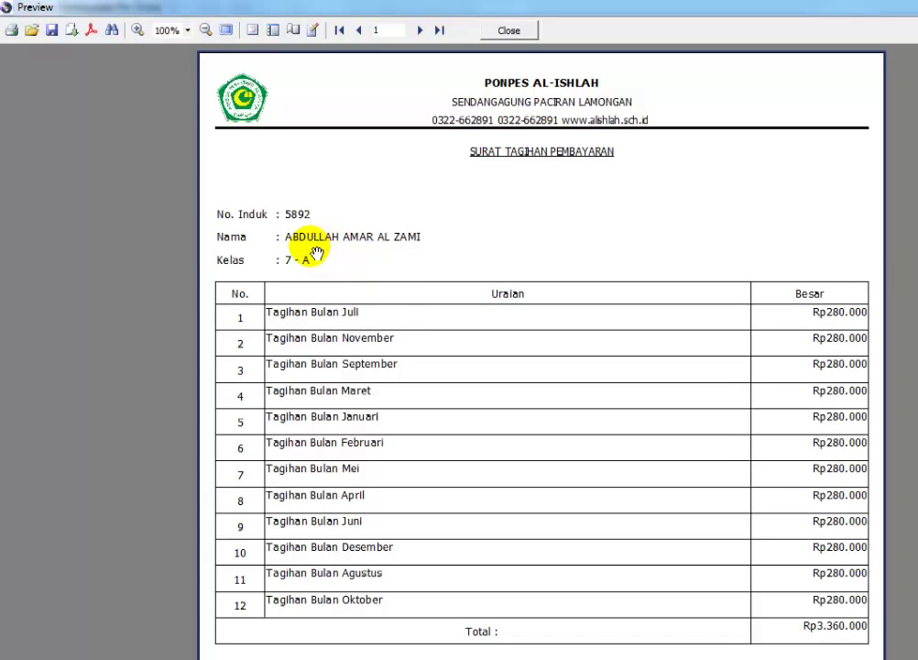
scroll(366, 321, "down", 6)
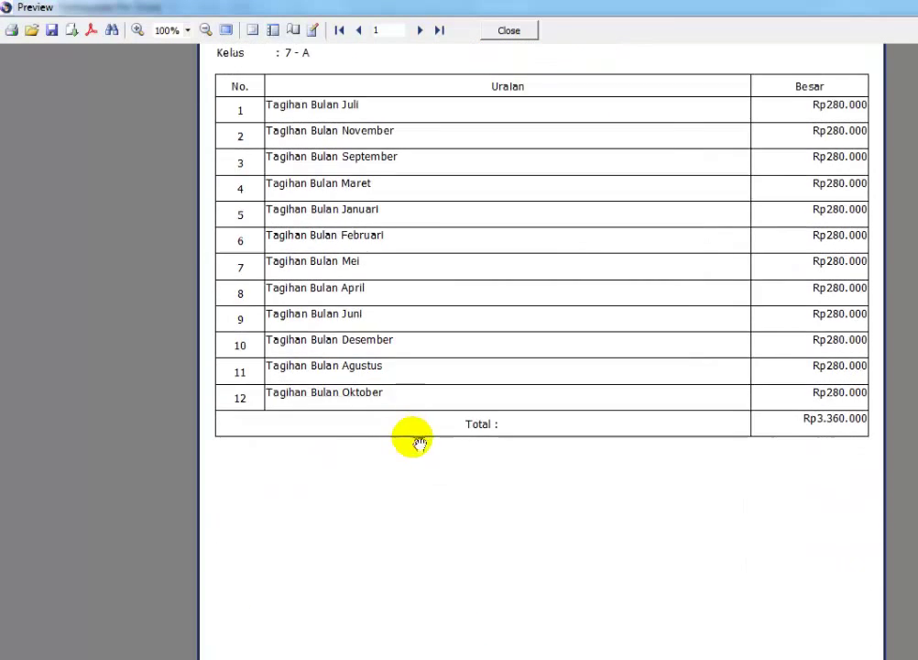
scroll(431, 519, "up", 7)
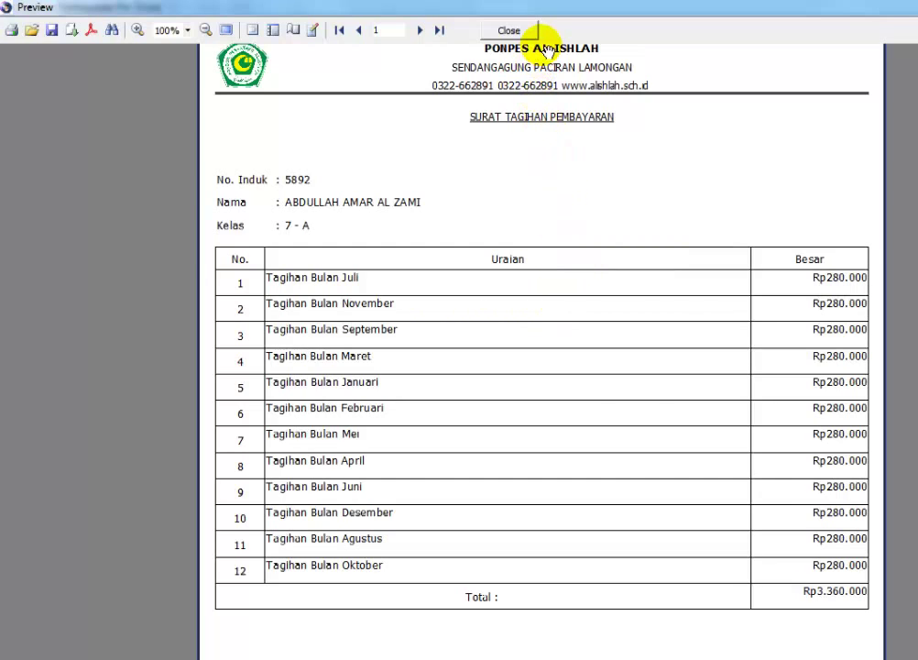
left_click(510, 31)
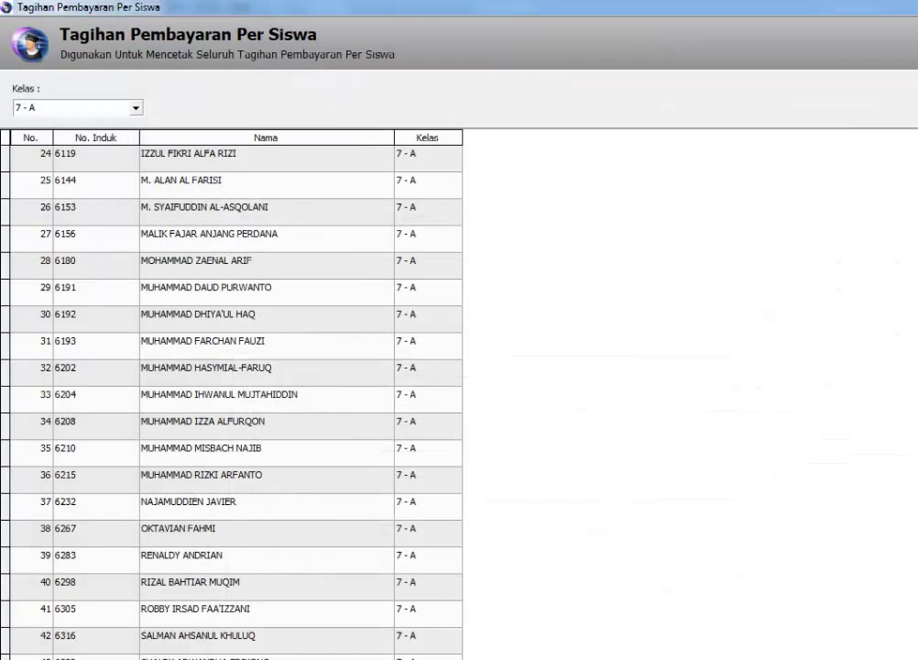
key("Escape")
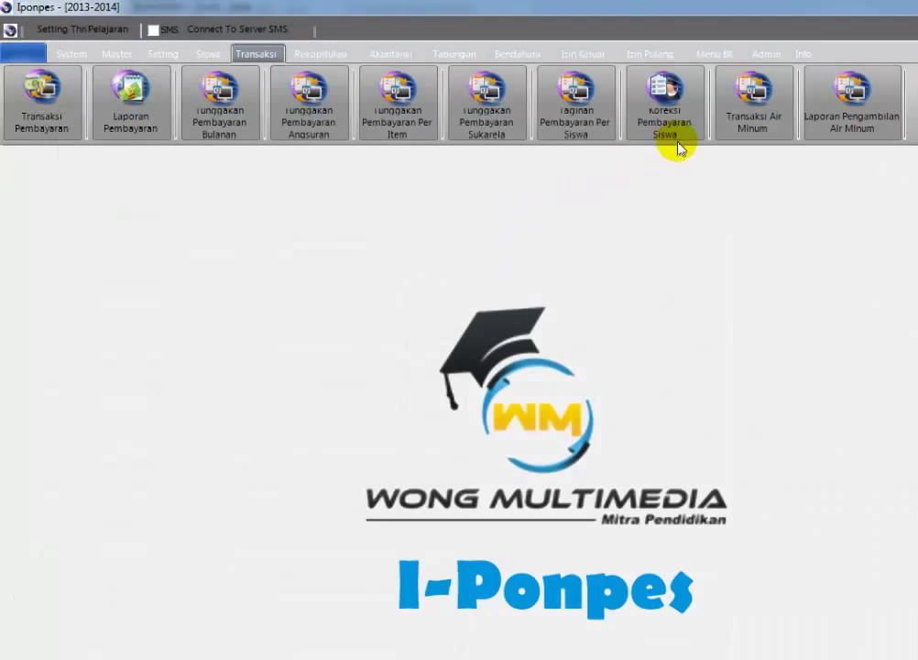